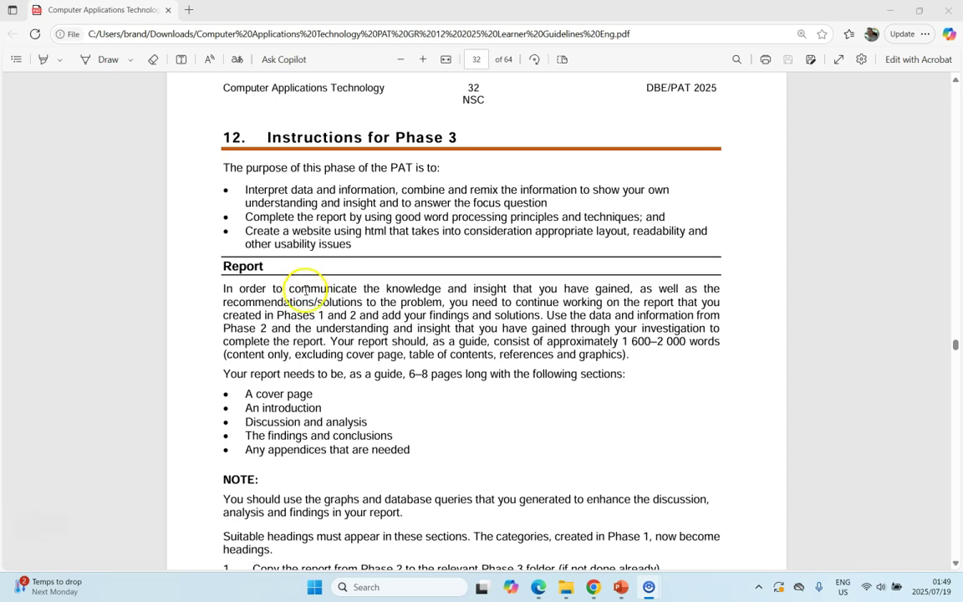
Review step 1 of the guidelines' instructions.
scroll(305, 288, down, 5)
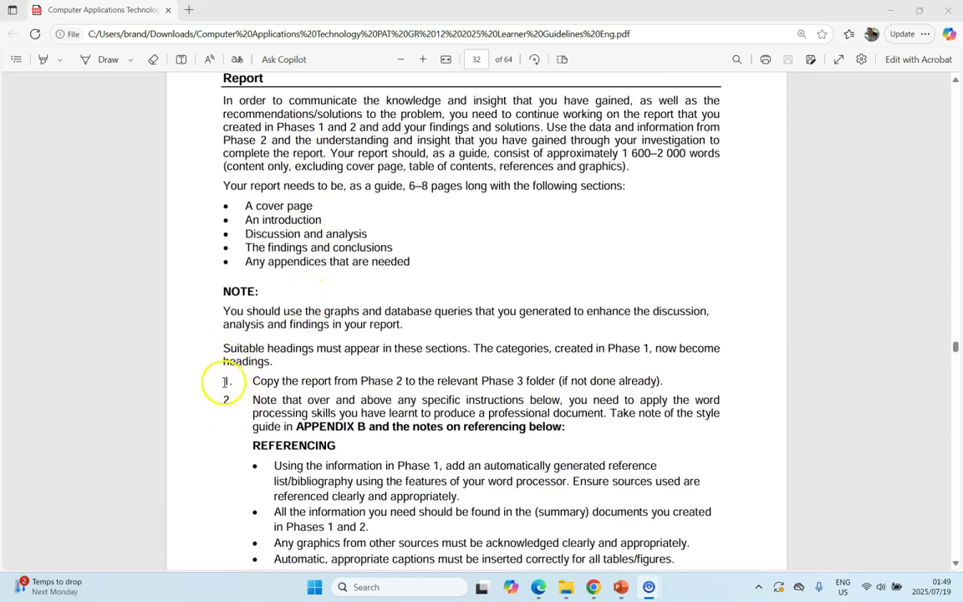
double_click(229, 381)
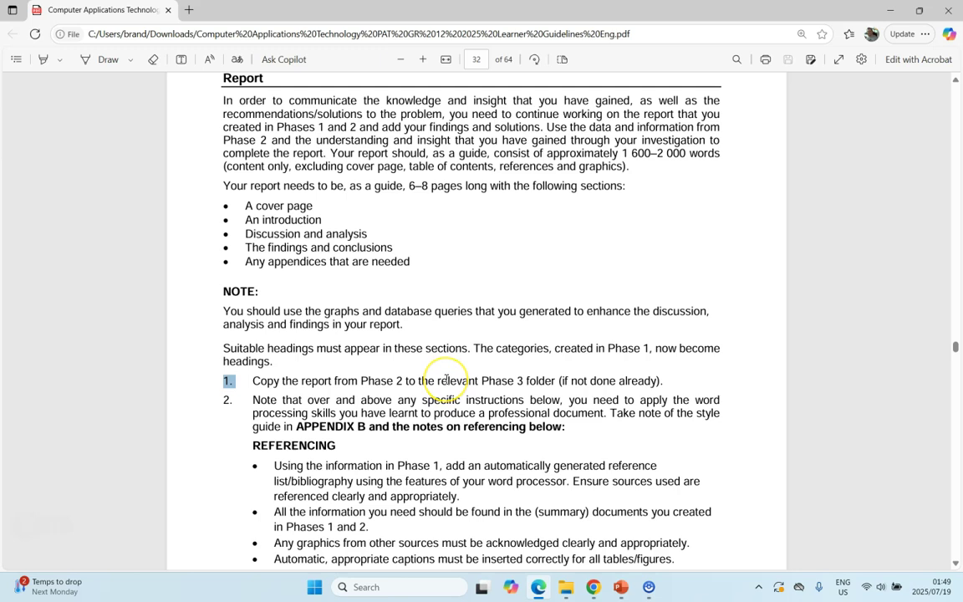
scroll(447, 381, up, 15)
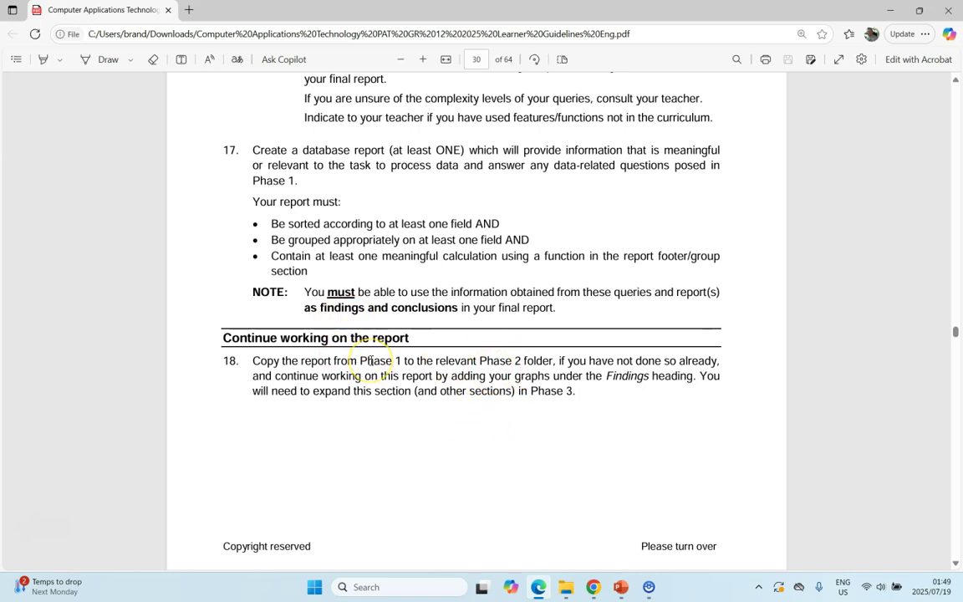
scroll(385, 410, down, 15)
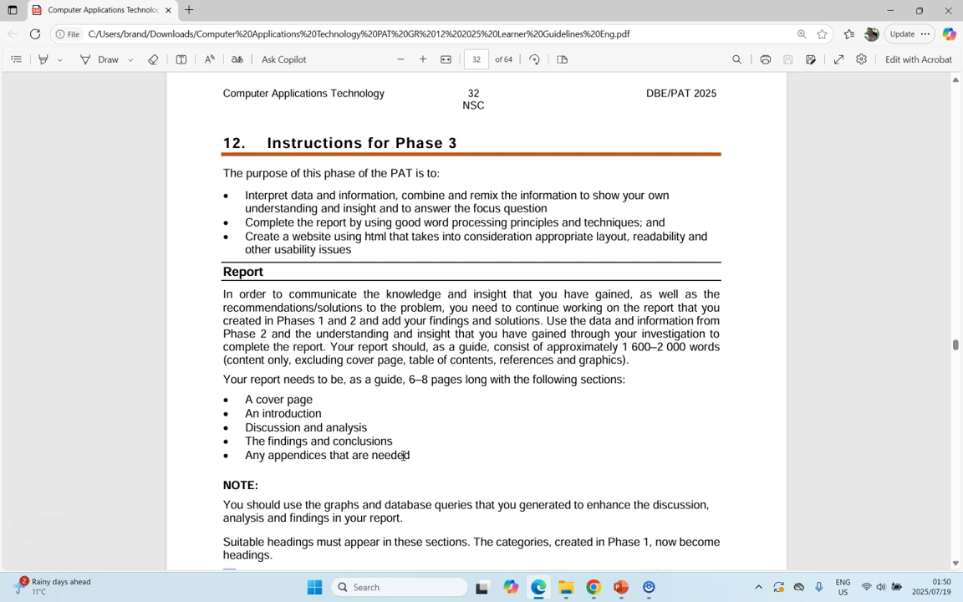
Copy the Phase 1 Report file from CAT PAT 2025\Phase 1\Report.
key(alt+Tab)
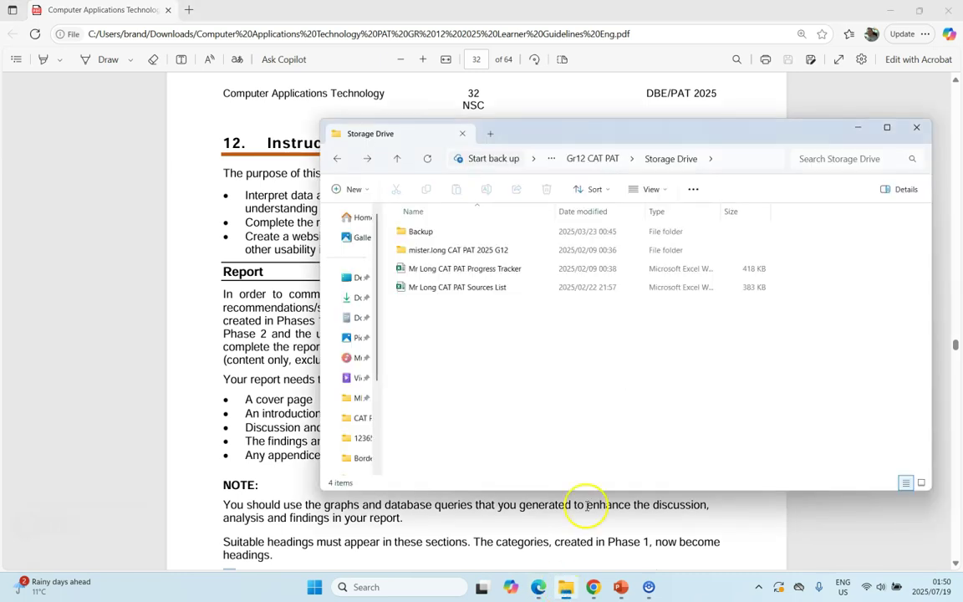
double_click(454, 254)
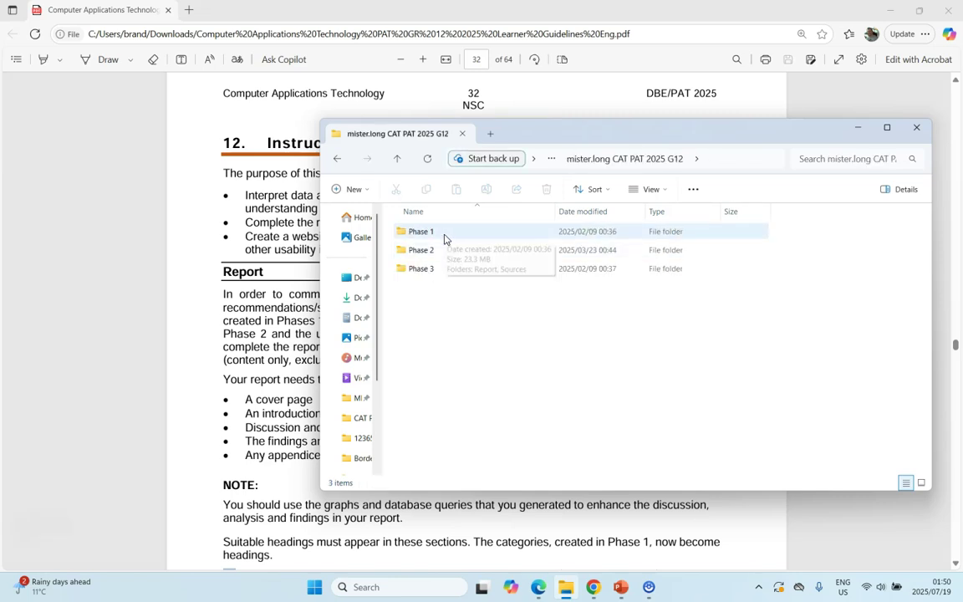
double_click(444, 239)
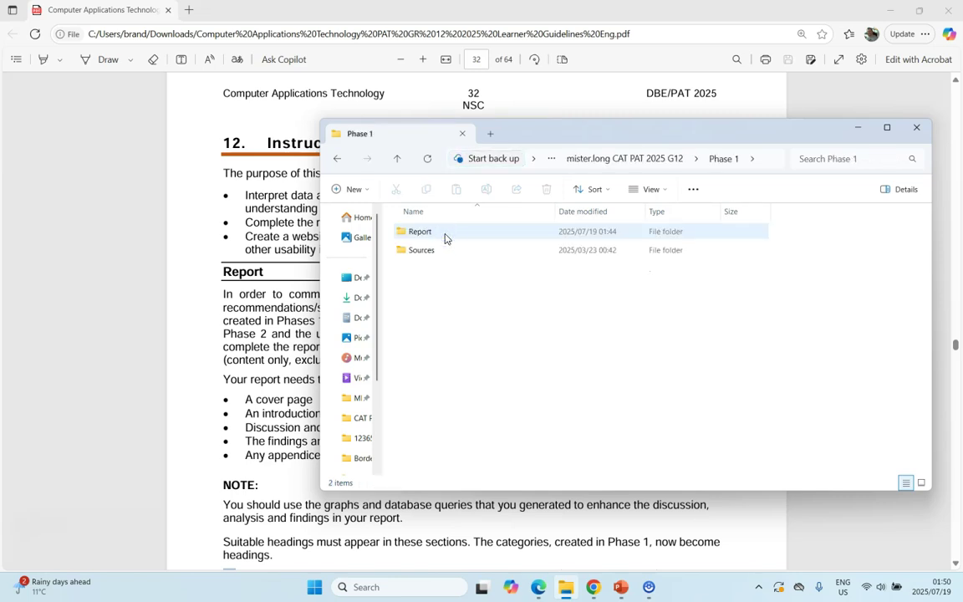
double_click(444, 239)
click(446, 240)
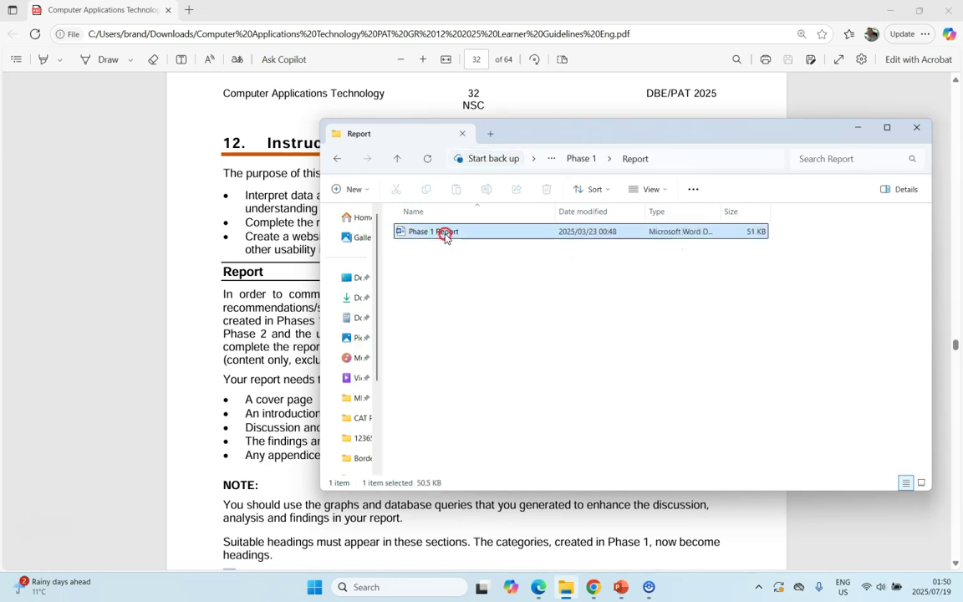
right_click(446, 239)
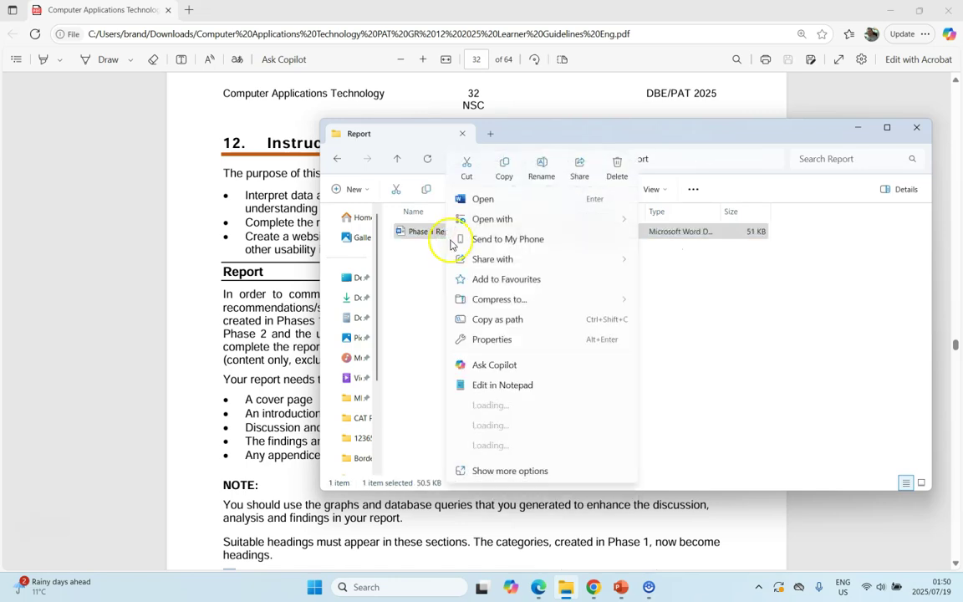
click(501, 165)
Paste the copy into Phase 3\Report and rename it 'Phase 3 Report'.
click(336, 158)
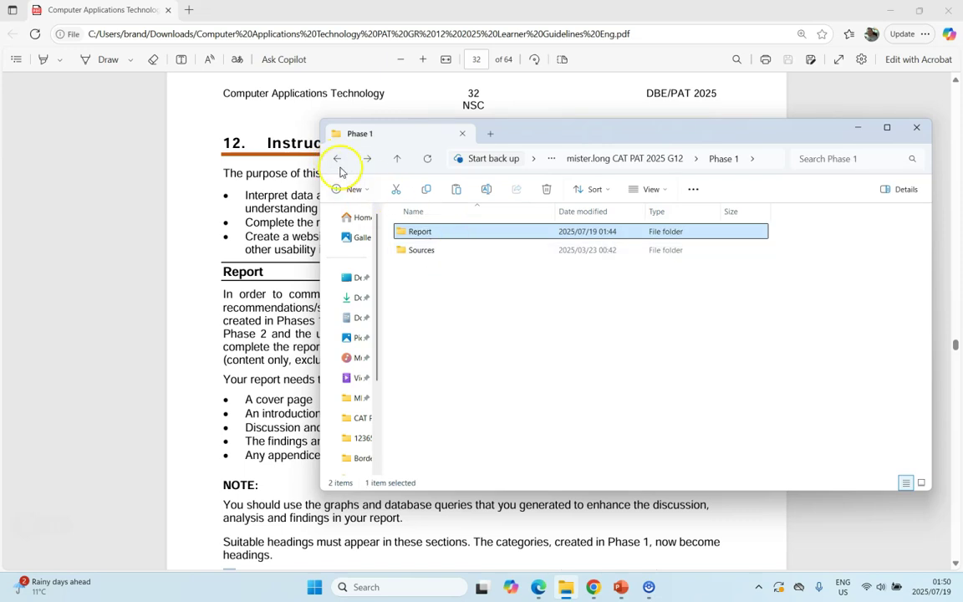
click(336, 159)
double_click(440, 270)
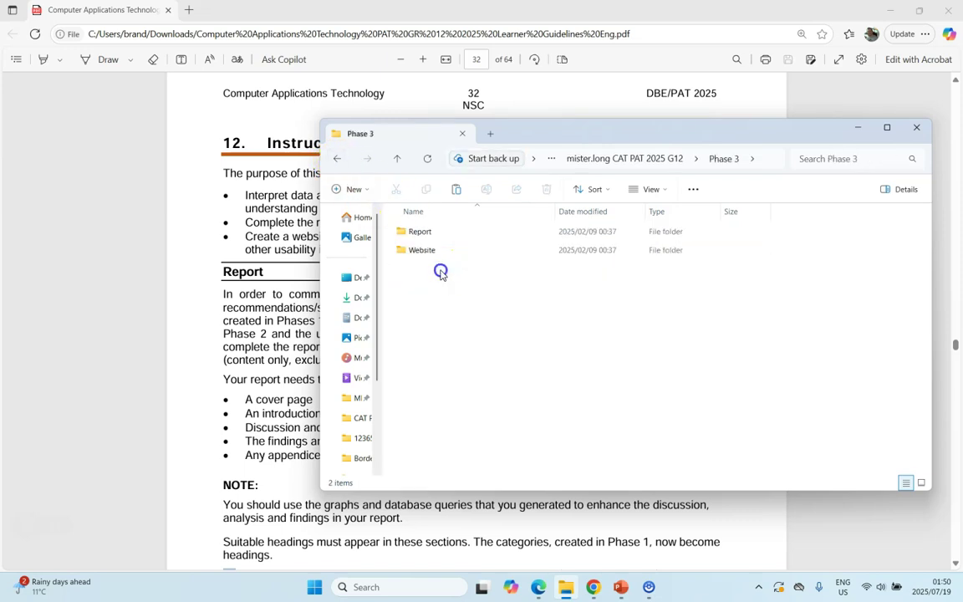
click(425, 235)
double_click(424, 235)
key(ctrl+v)
click(430, 231)
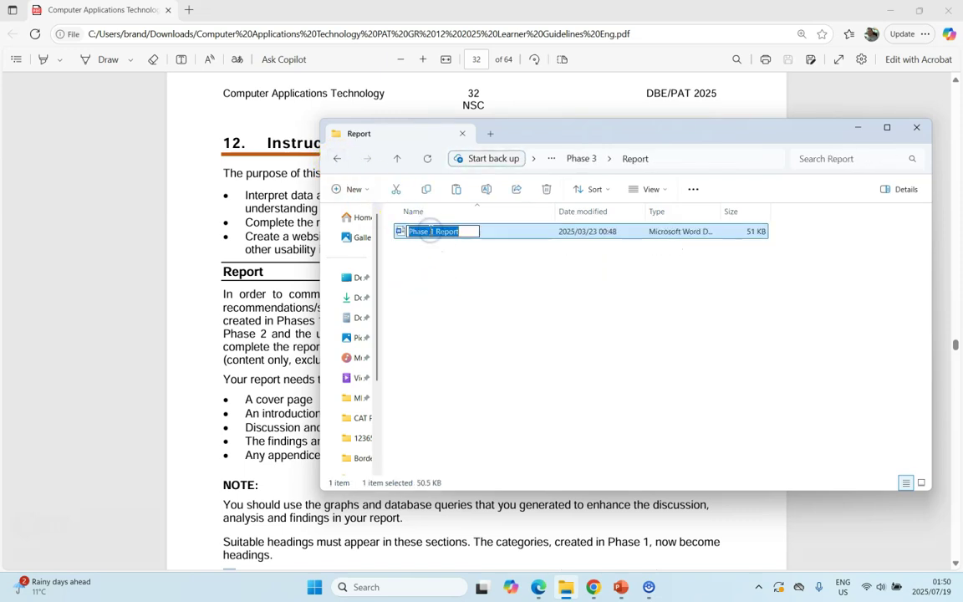
text(3)
click(441, 288)
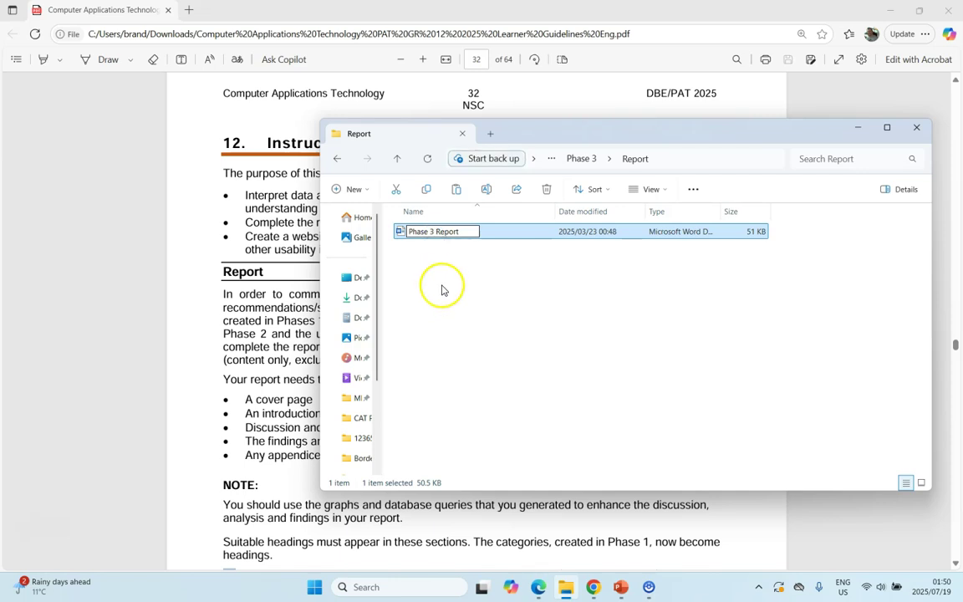
click(337, 164)
Rename the report file in Phase 2\Report to 'Phase 2 Report'.
click(337, 161)
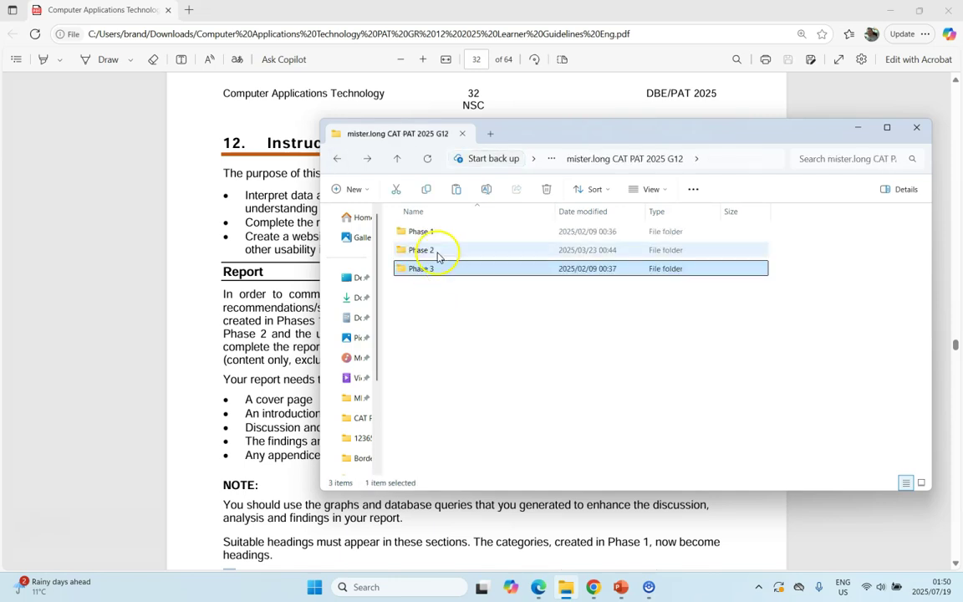
double_click(435, 250)
double_click(423, 272)
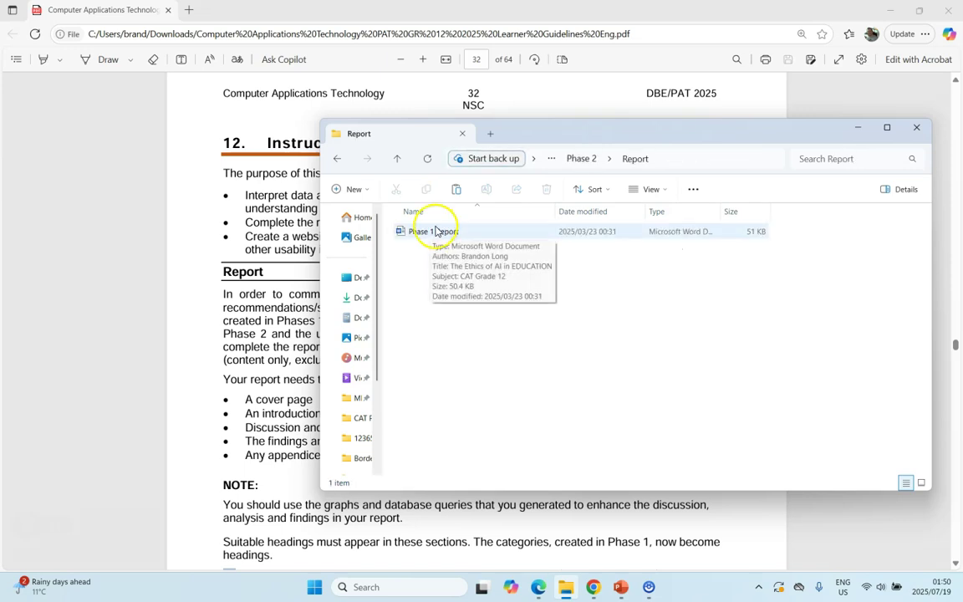
click(434, 233)
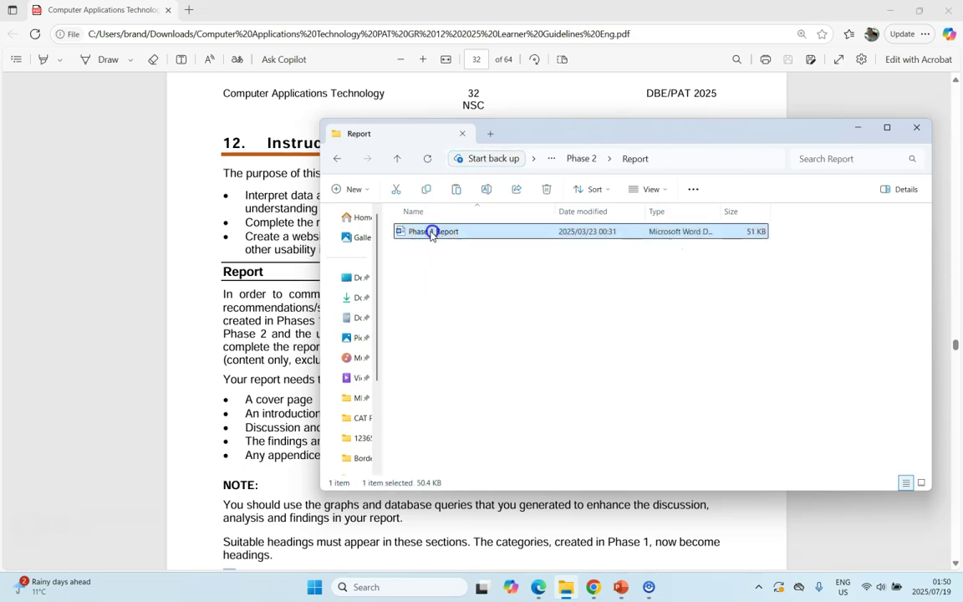
click(433, 233)
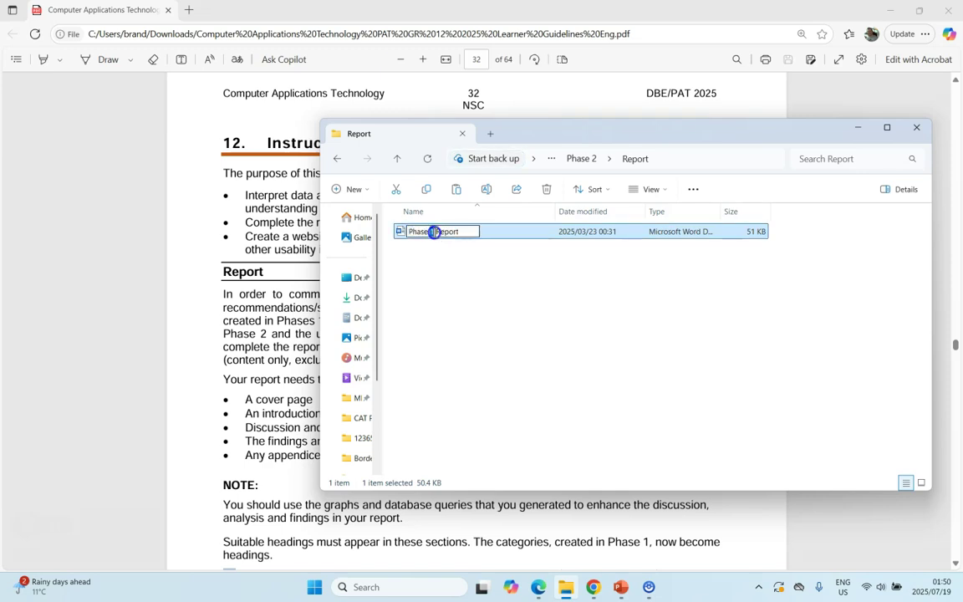
text(Phase 2 Report)
click(430, 273)
Open Phase 3 Report from Phase 3\Report in Word.
click(338, 159)
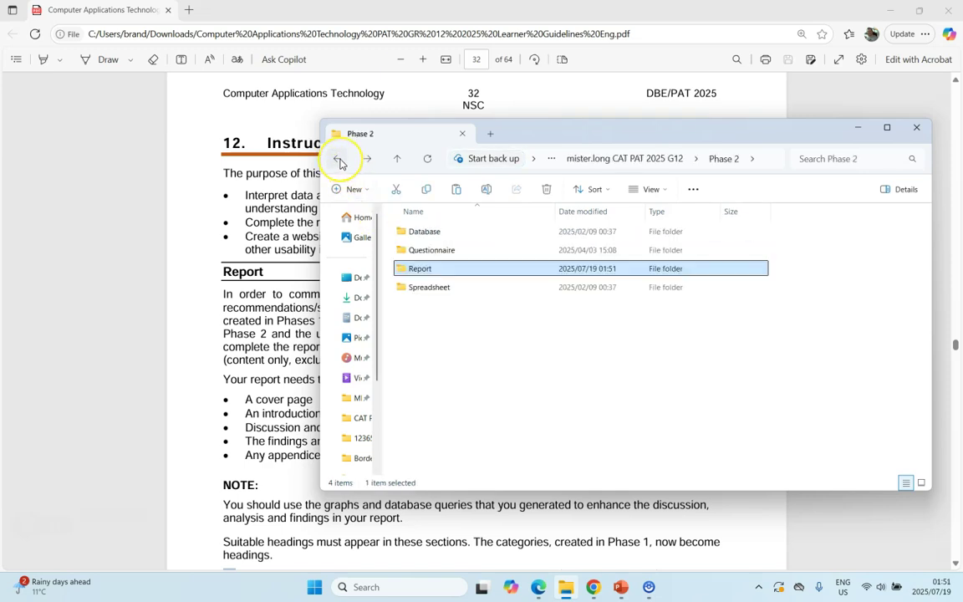
click(338, 161)
double_click(439, 271)
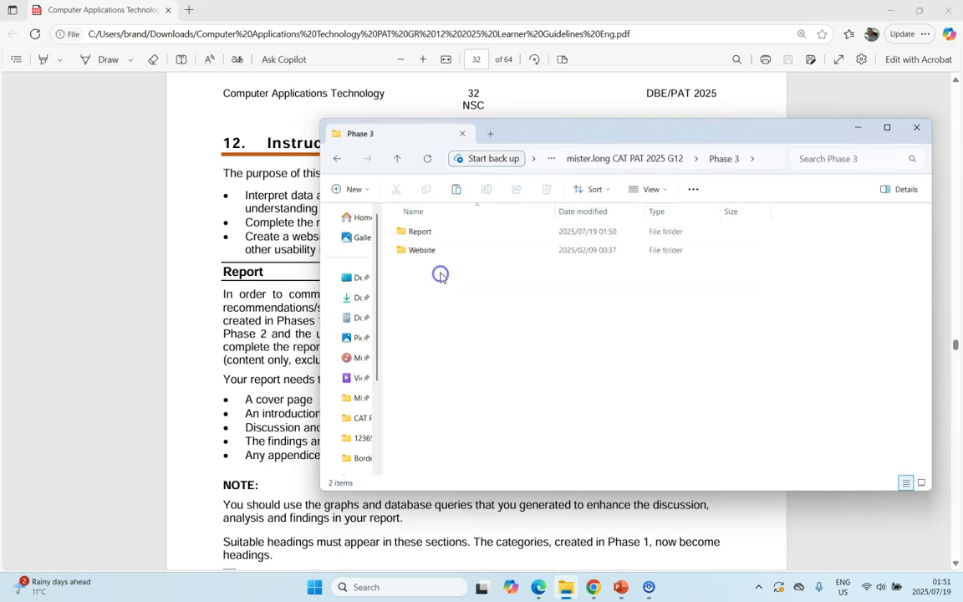
double_click(422, 234)
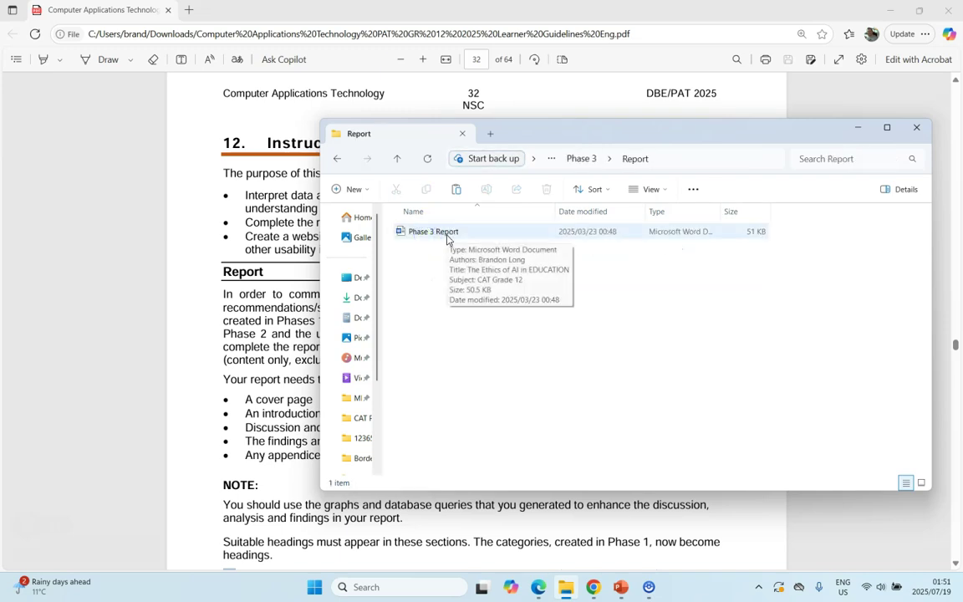
double_click(447, 235)
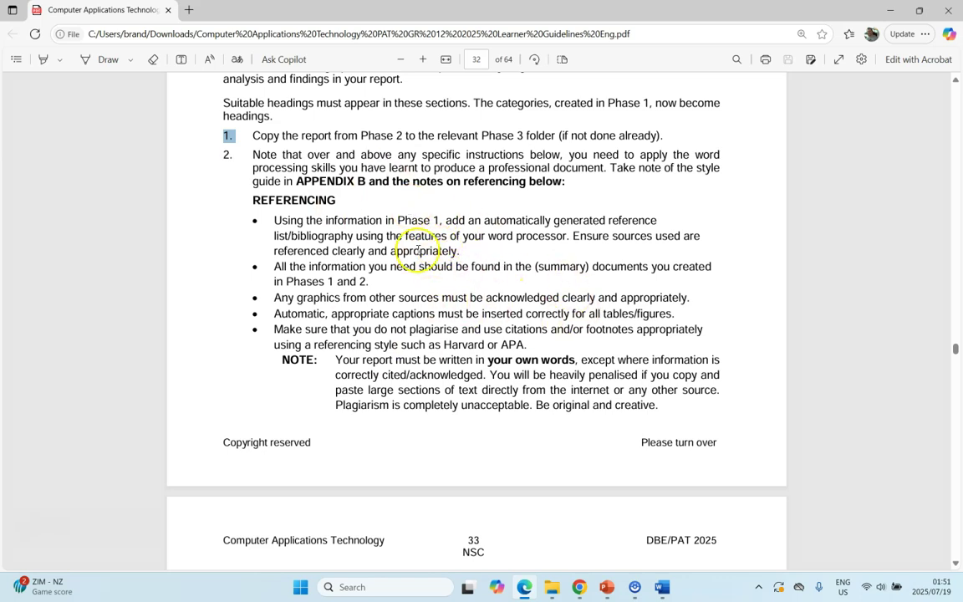
Scroll the PDF guidelines to page 33's 'Complete the cover page' instructions.
scroll(451, 316, down, 5)
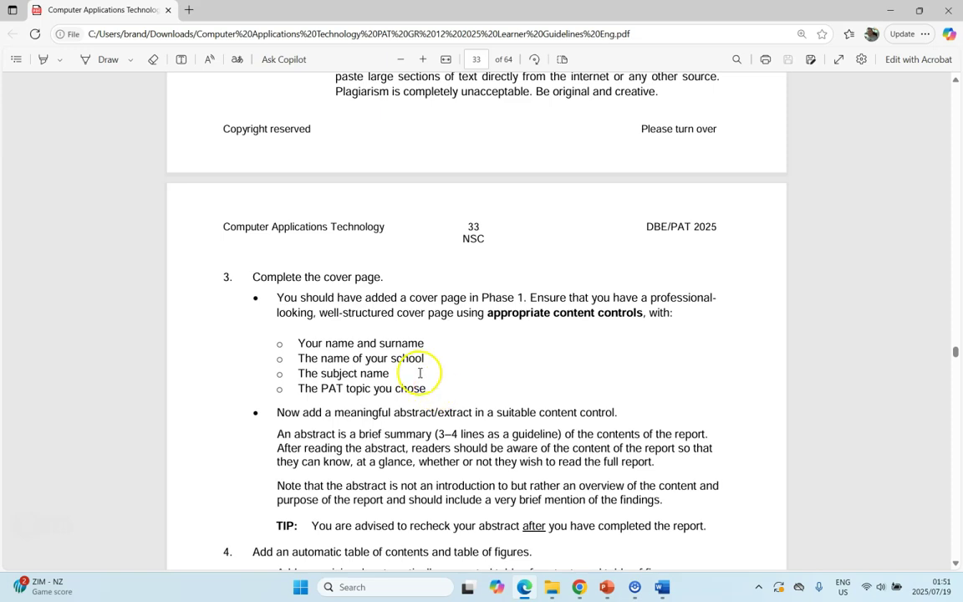
click(661, 587)
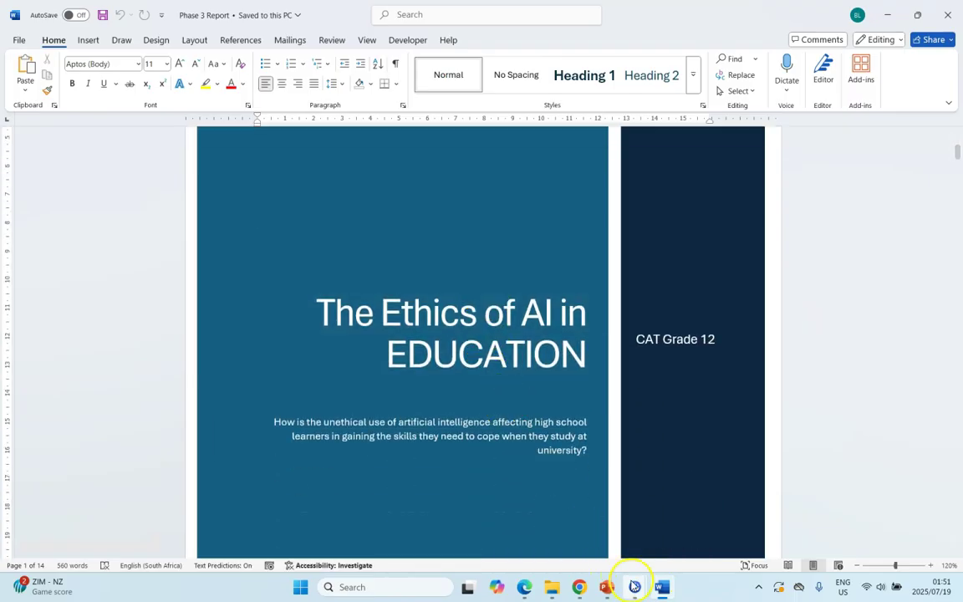
click(524, 587)
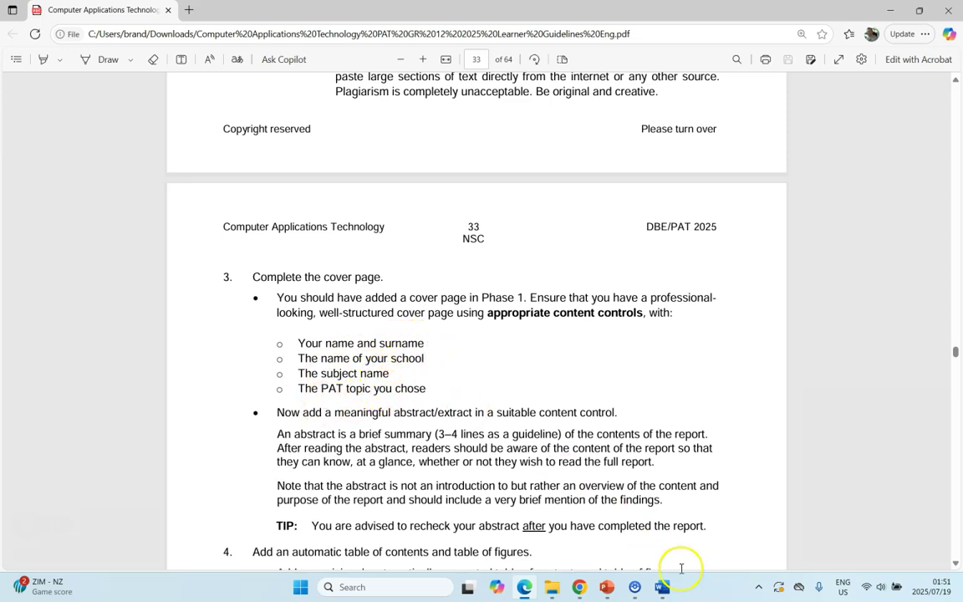
click(670, 591)
scroll(524, 328, down, 3)
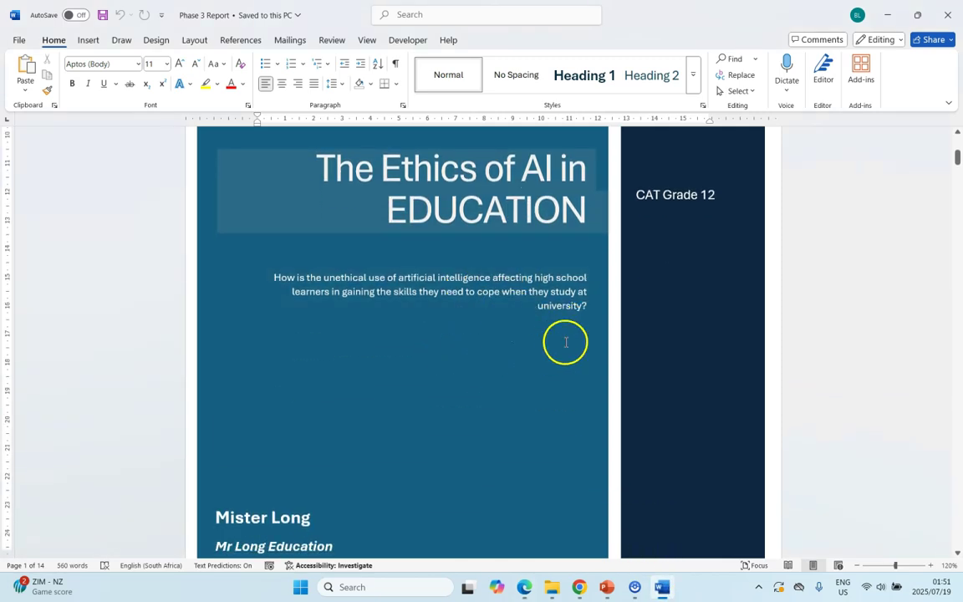
key(alt+Tab)
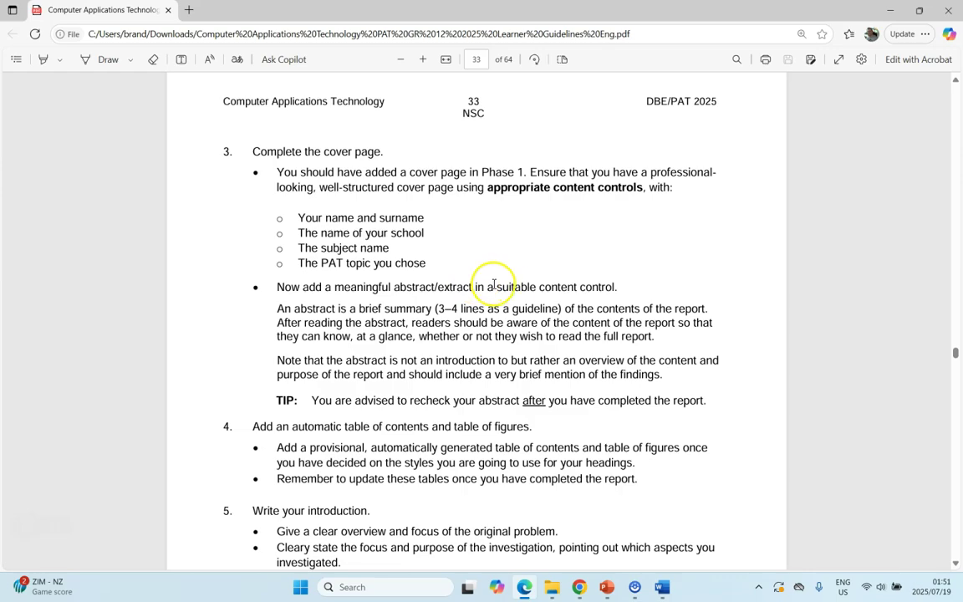
click(662, 588)
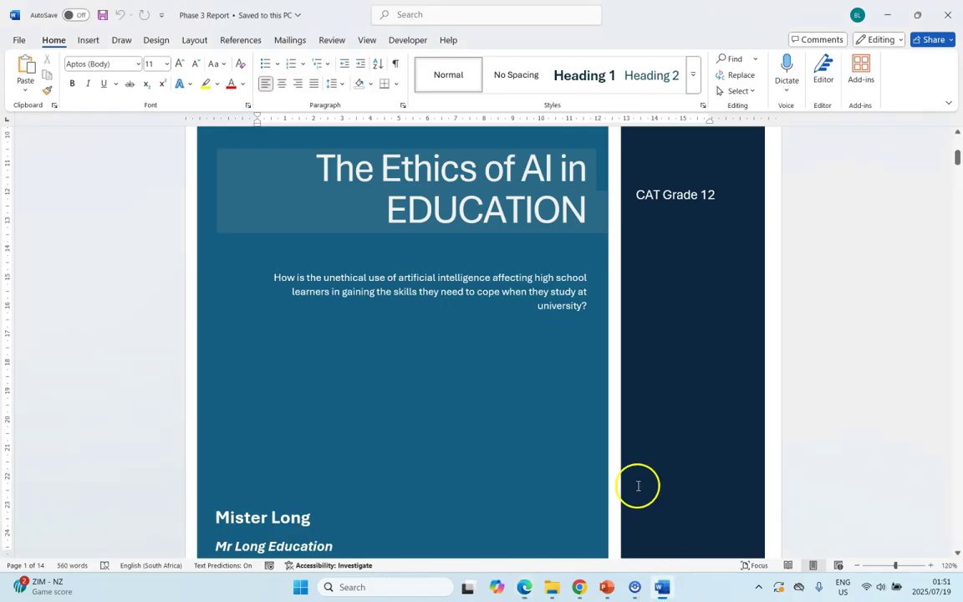
click(476, 308)
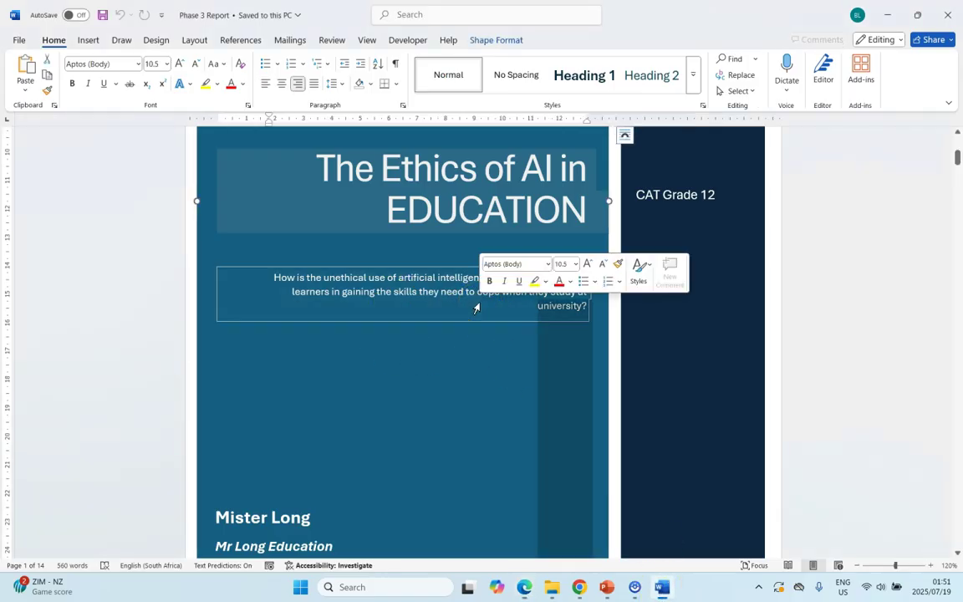
click(452, 290)
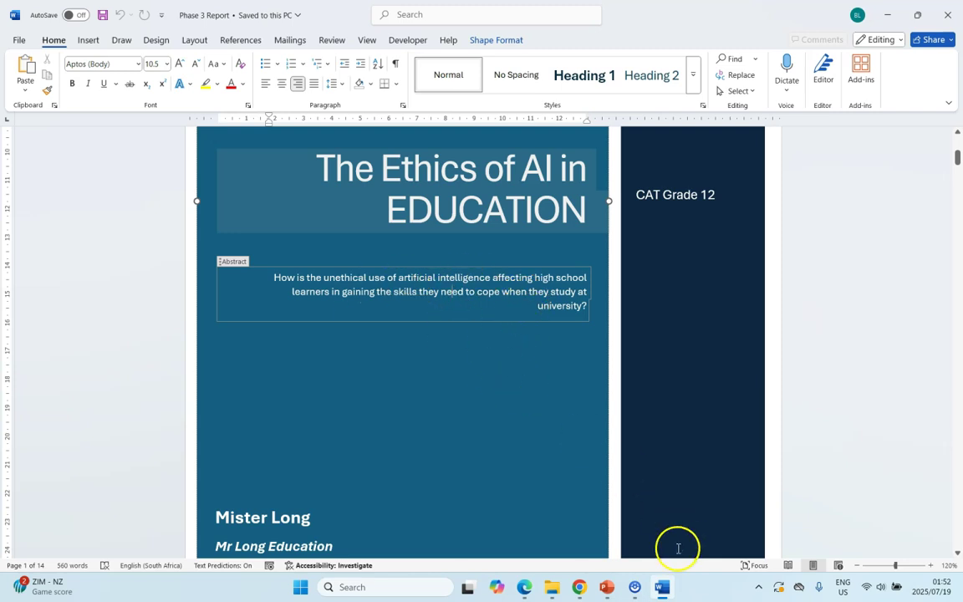
click(535, 588)
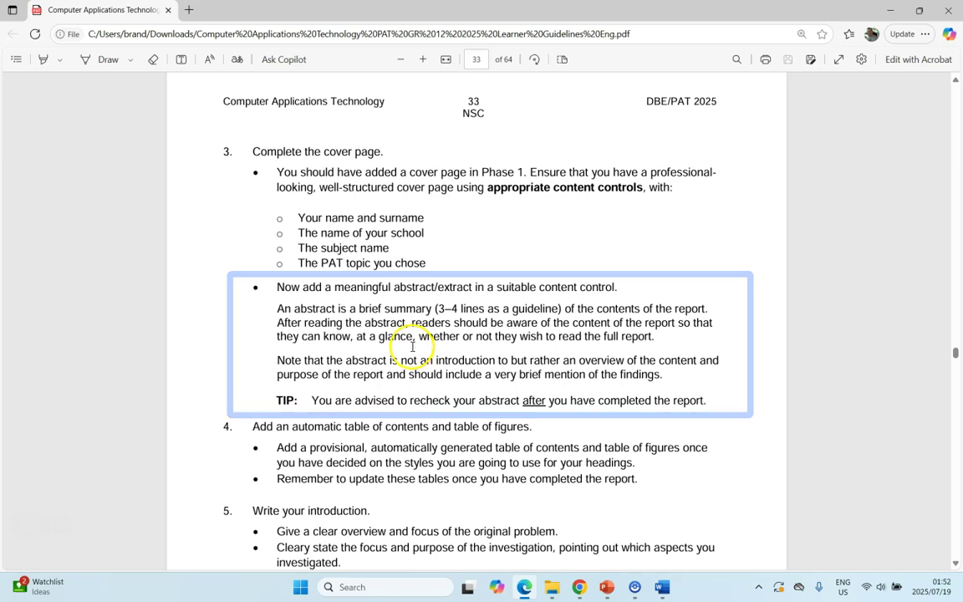
Scroll to page 33's table of contents, introduction, and discussion and analysis steps.
scroll(410, 344, down, 3)
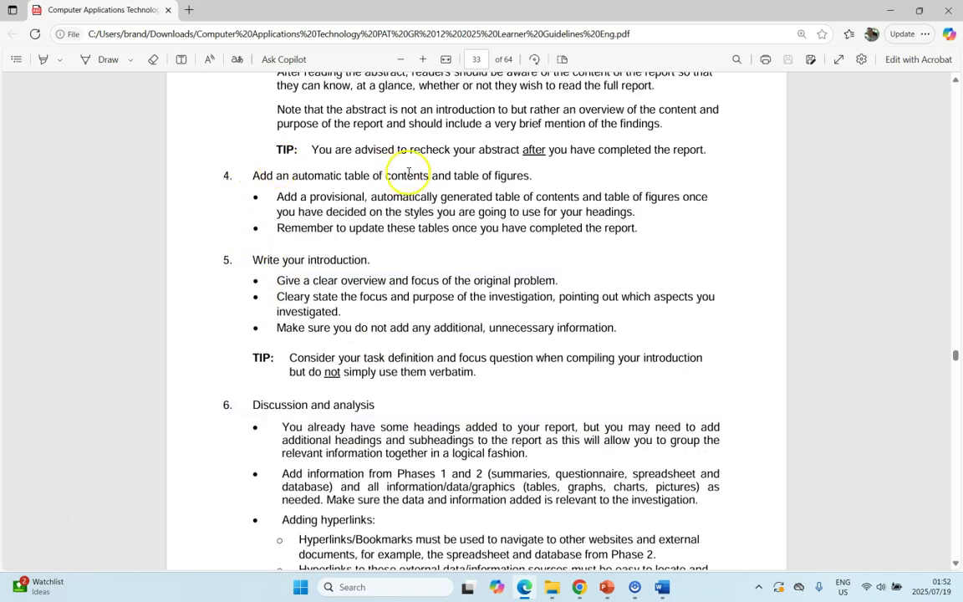
In Phase 3 Report, scroll past the Table of Contents and Table of Figures to Introduction.
click(668, 593)
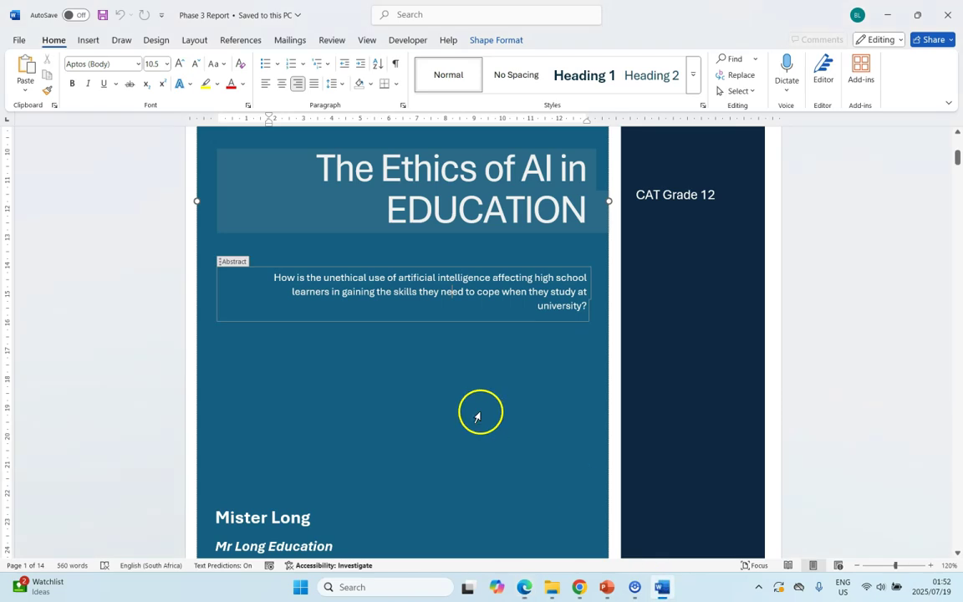
scroll(480, 409, down, 10)
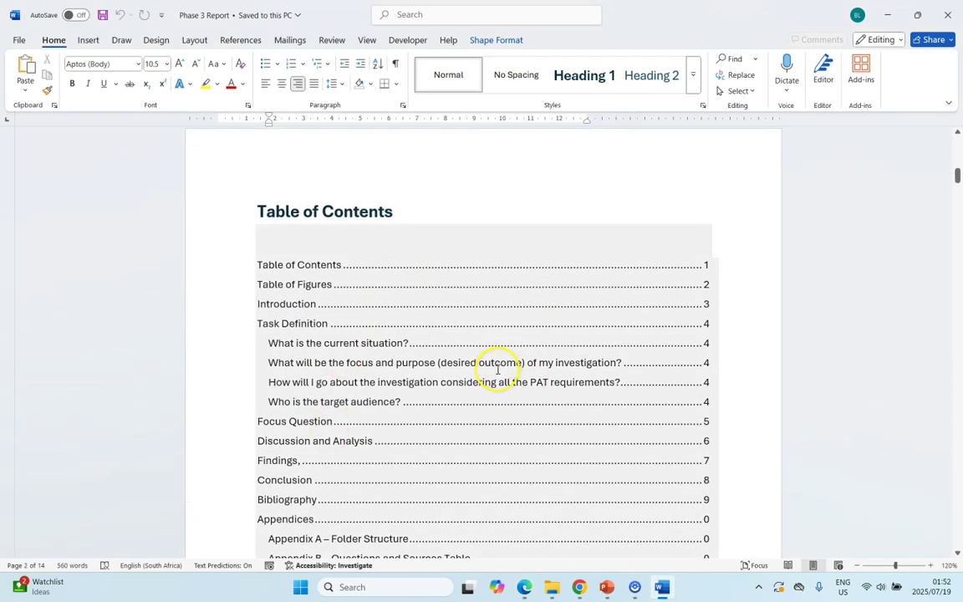
scroll(497, 369, down, 10)
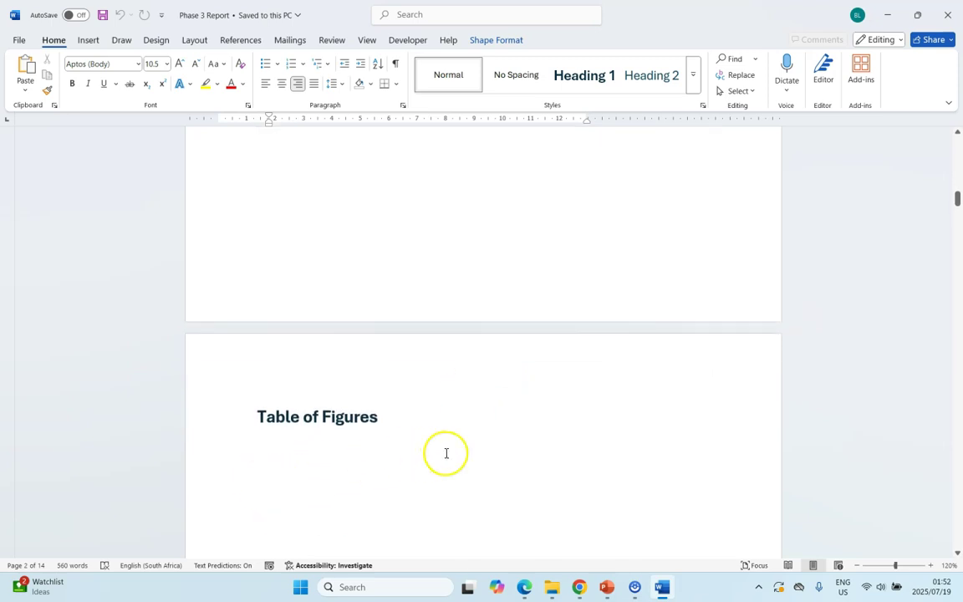
scroll(446, 453, down, 8)
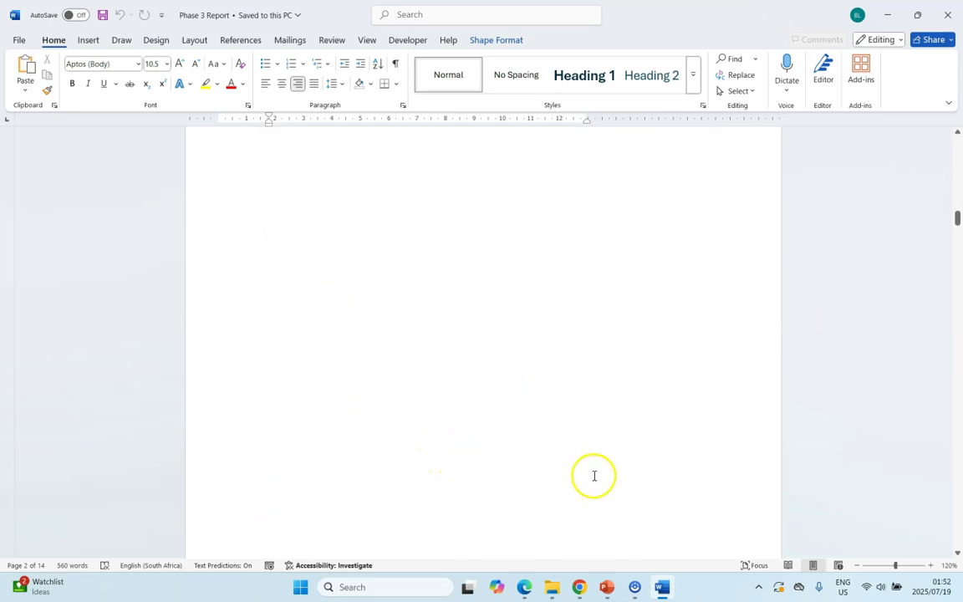
scroll(593, 475, down, 6)
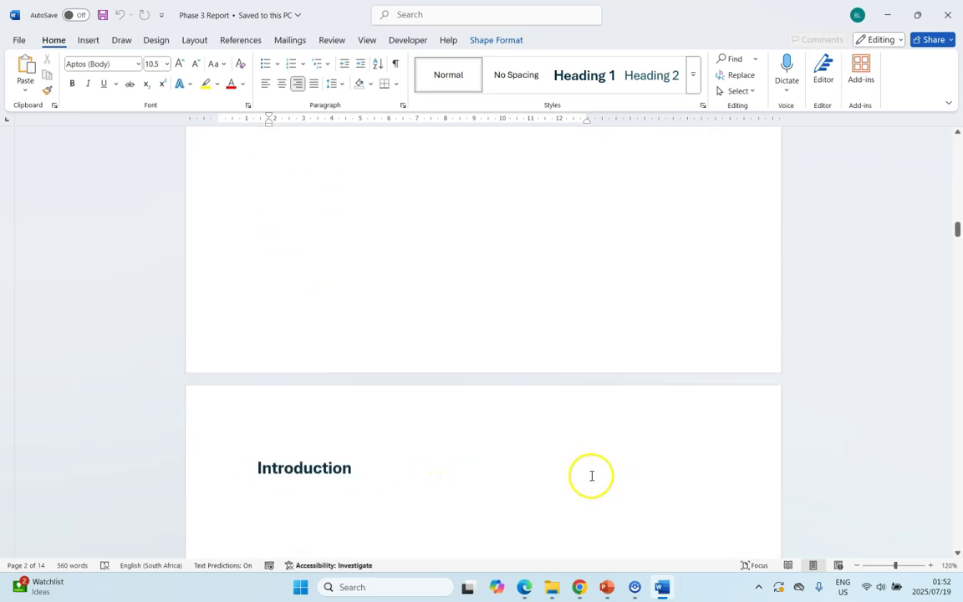
click(577, 583)
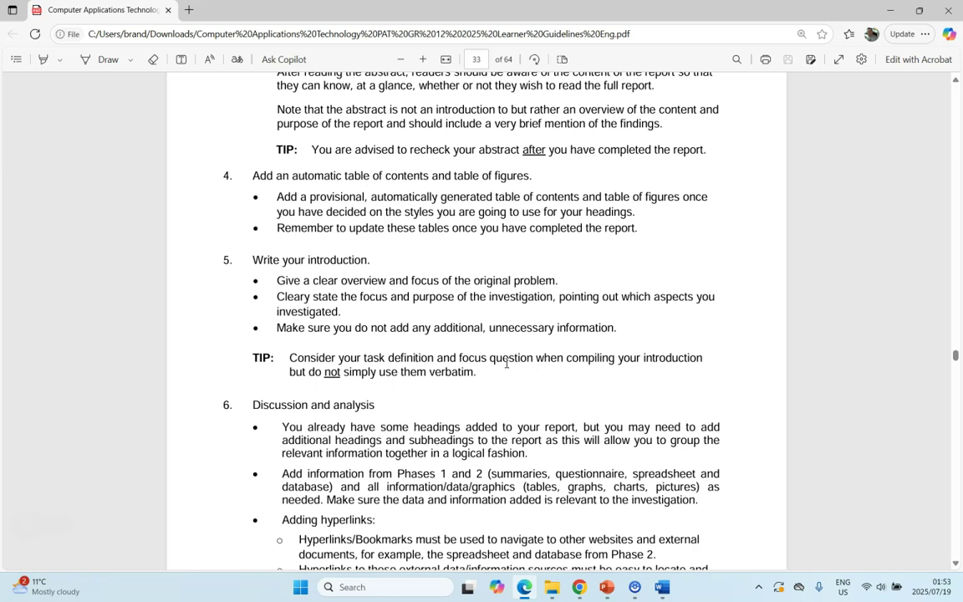
click(665, 590)
Compare the guidelines with the report's Task Definition questions and place the cursor in its body text.
scroll(432, 396, up, 10)
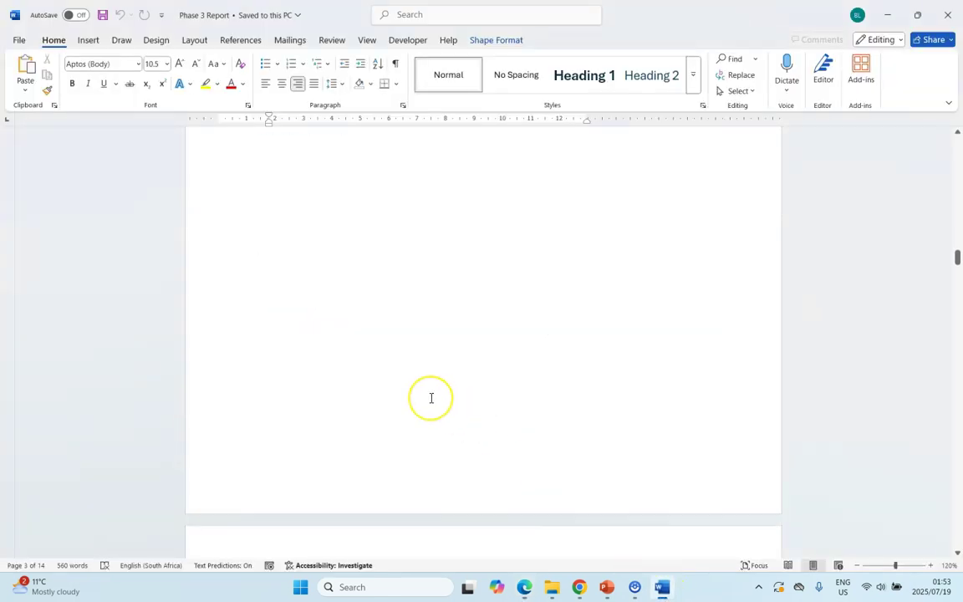
scroll(432, 398, down, 3)
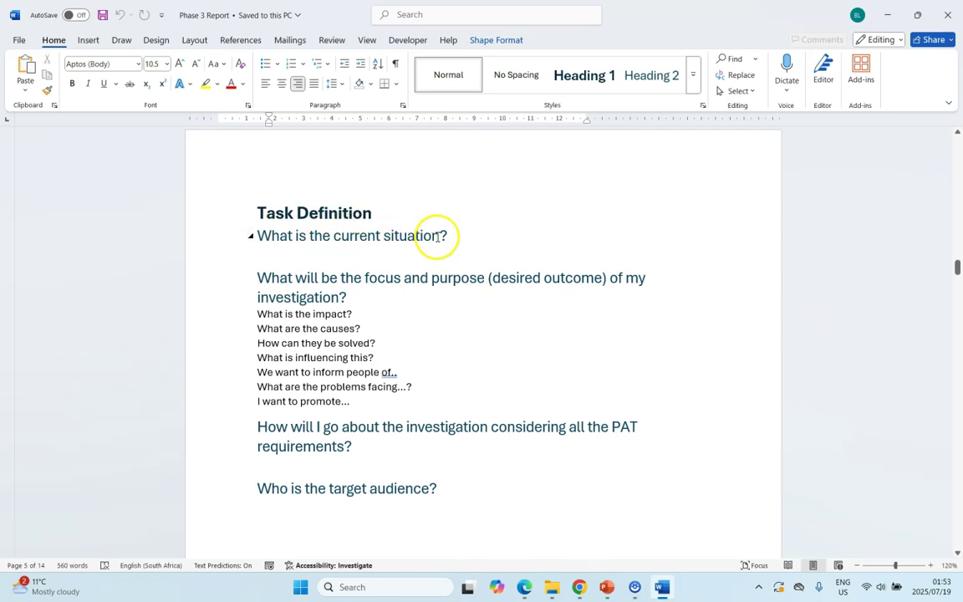
click(525, 587)
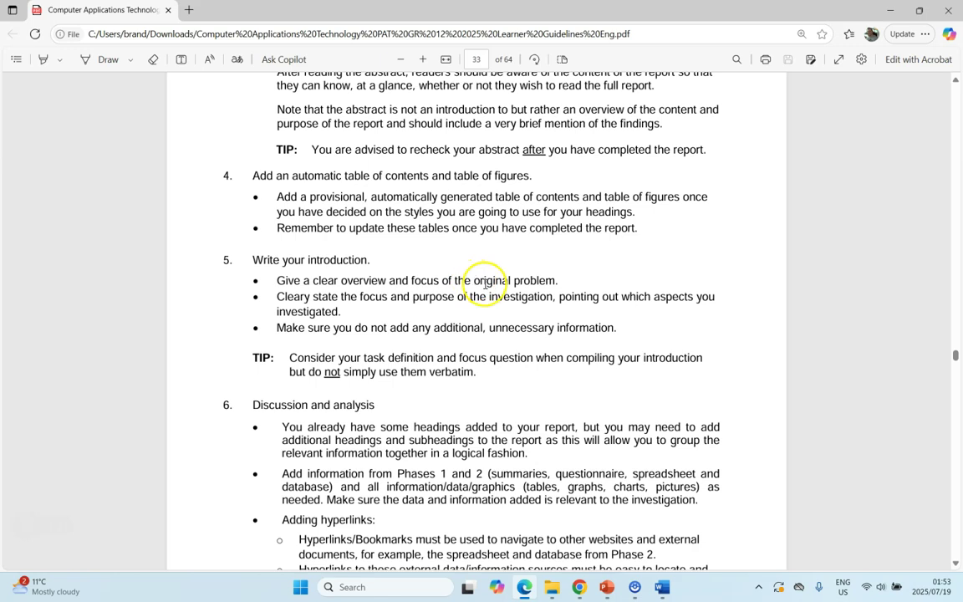
key(alt+Tab)
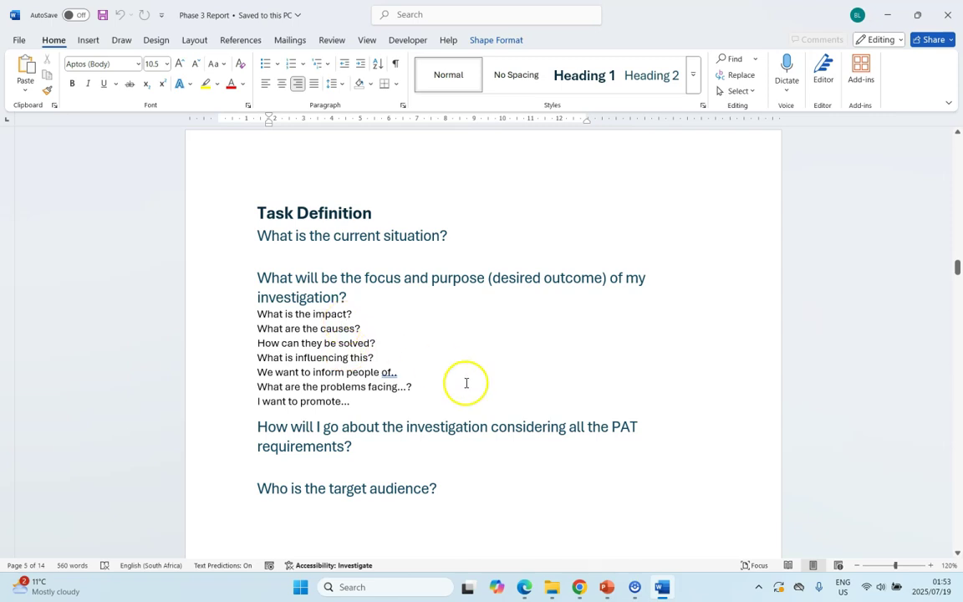
key(alt+Tab)
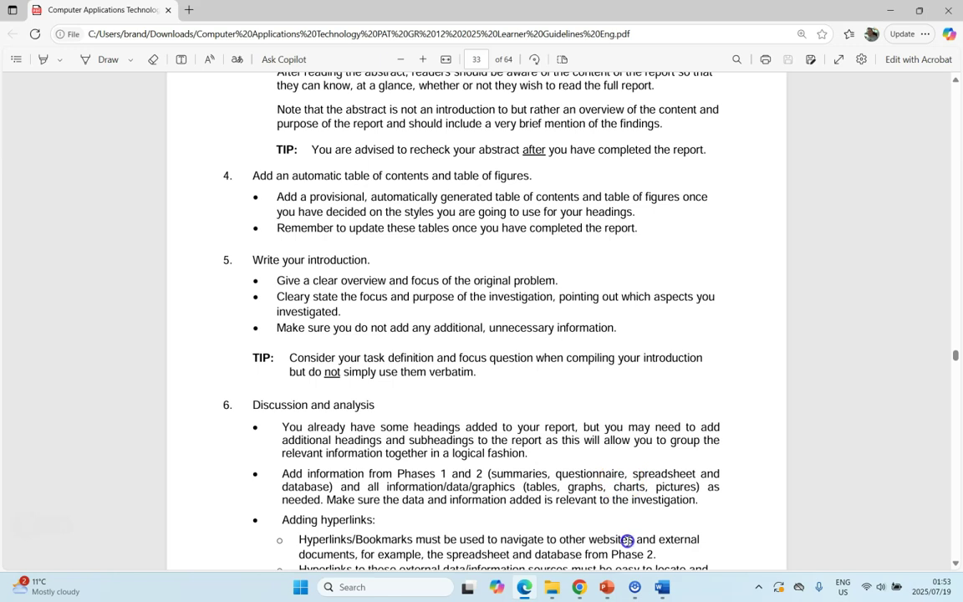
click(661, 589)
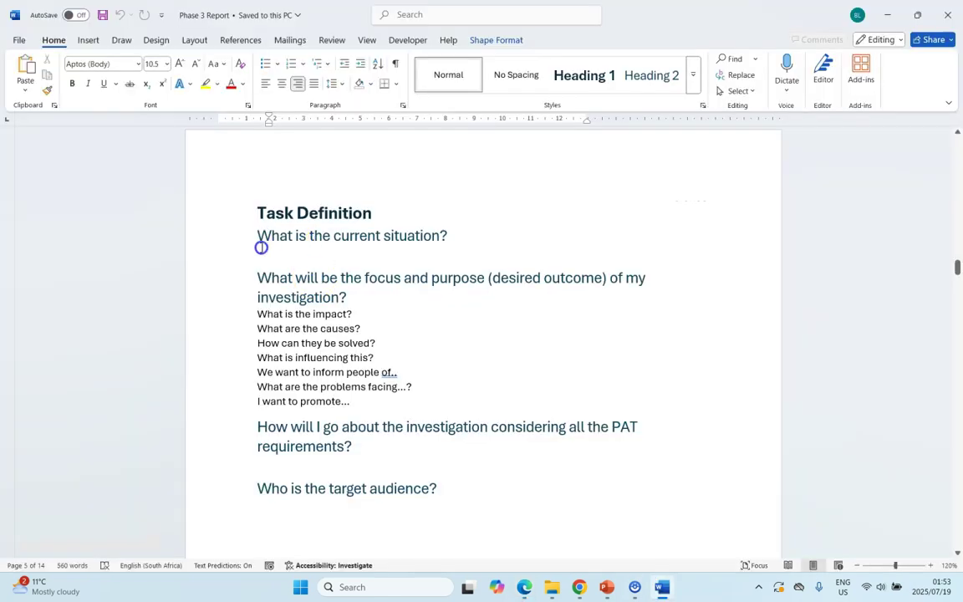
click(274, 326)
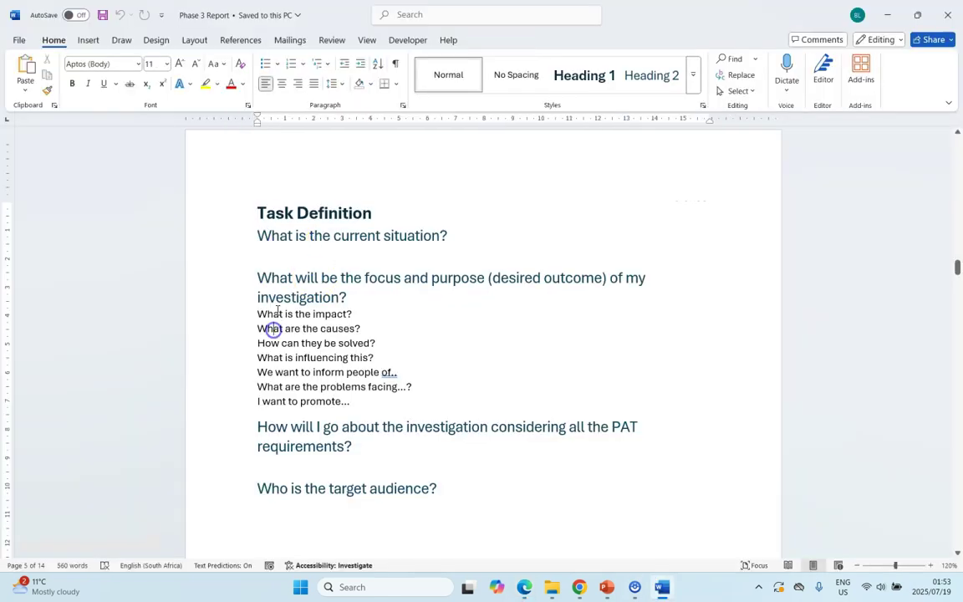
Check the Task Definition lines and the Focus Question page, then scroll back to Introduction.
click(237, 258)
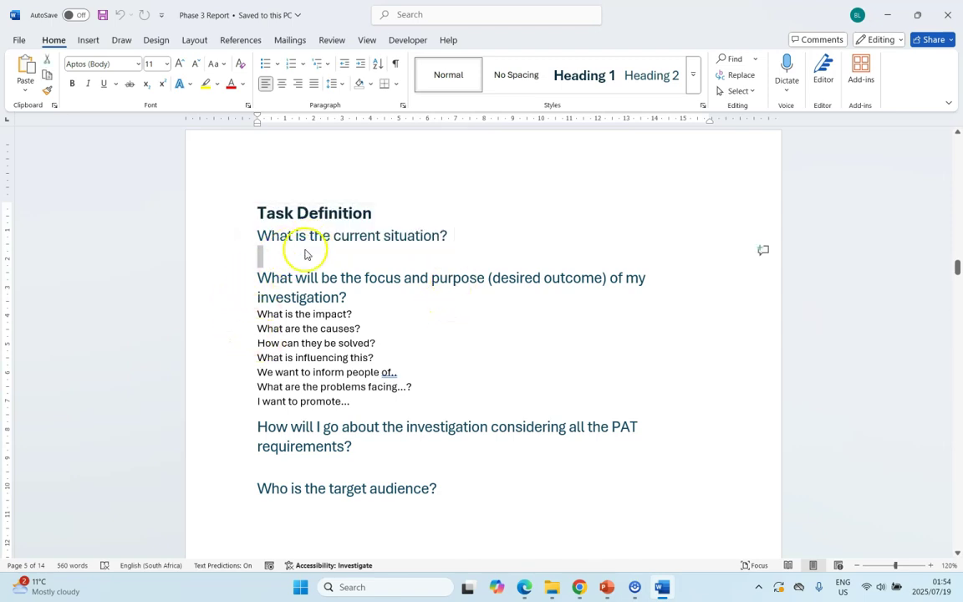
click(245, 313)
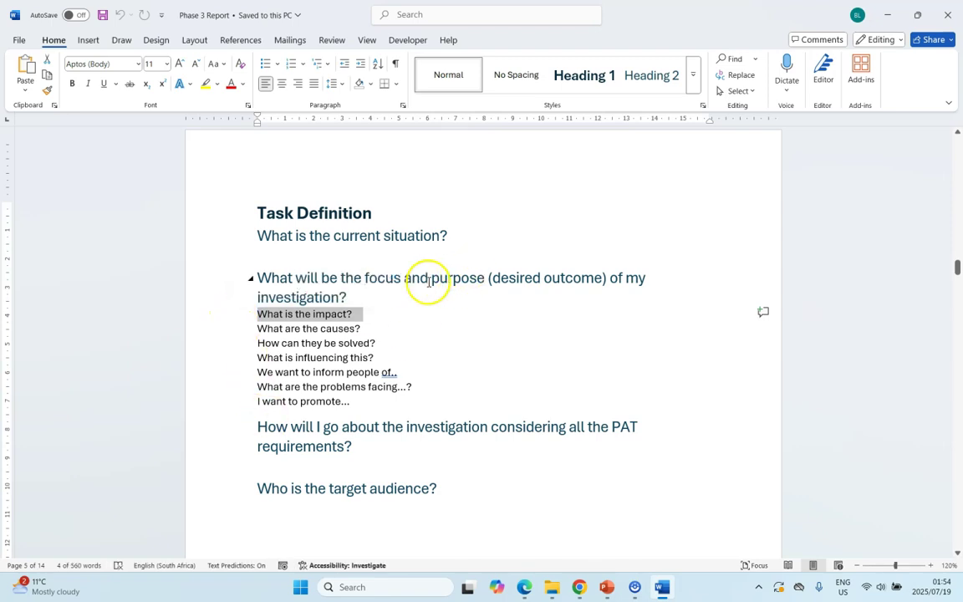
scroll(409, 361, up, 5)
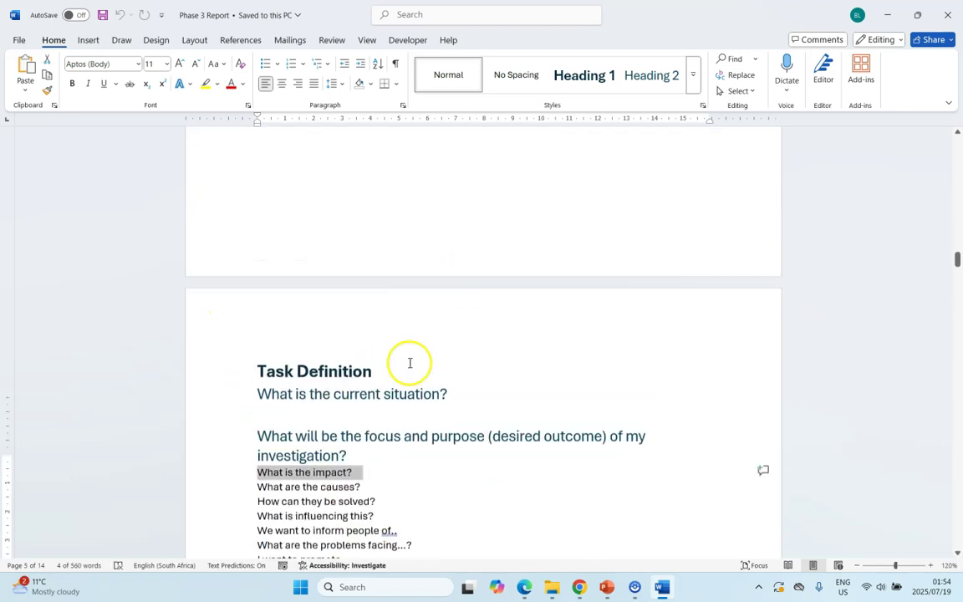
scroll(404, 359, up, 5)
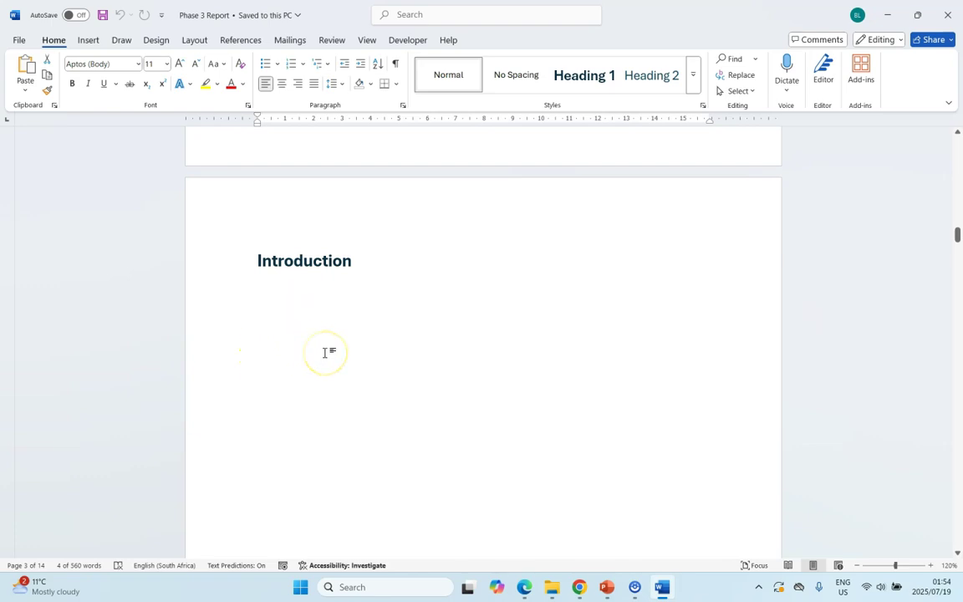
scroll(324, 352, down, 15)
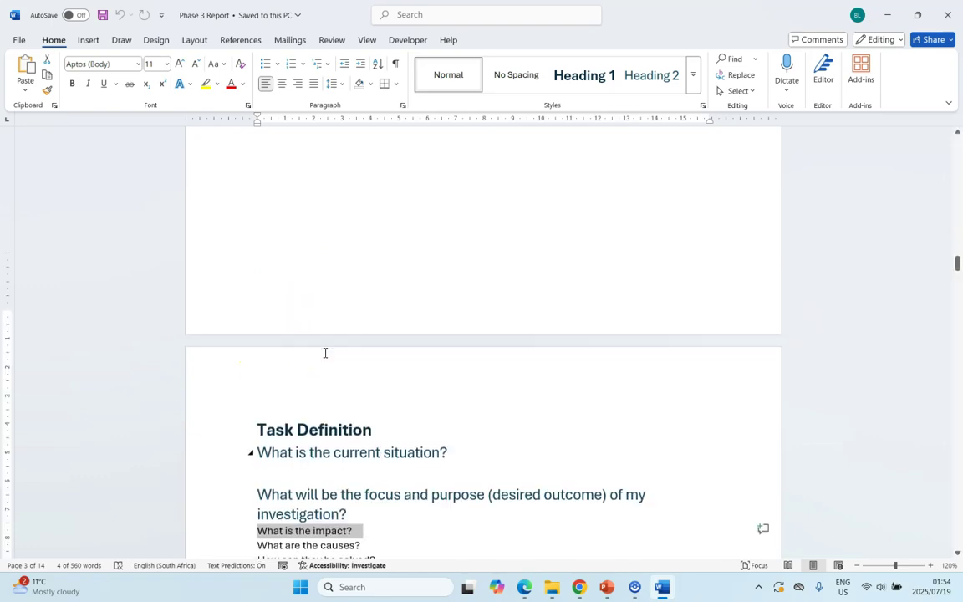
scroll(367, 365, down, 1)
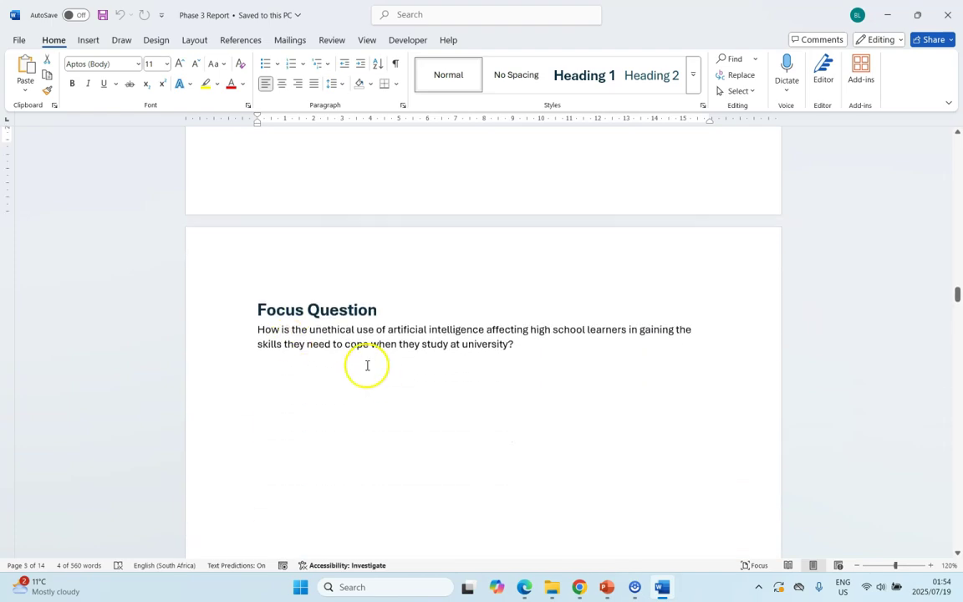
scroll(365, 366, up, 3)
scroll(365, 366, down, 15)
scroll(357, 365, up, 3)
scroll(357, 366, up, 12)
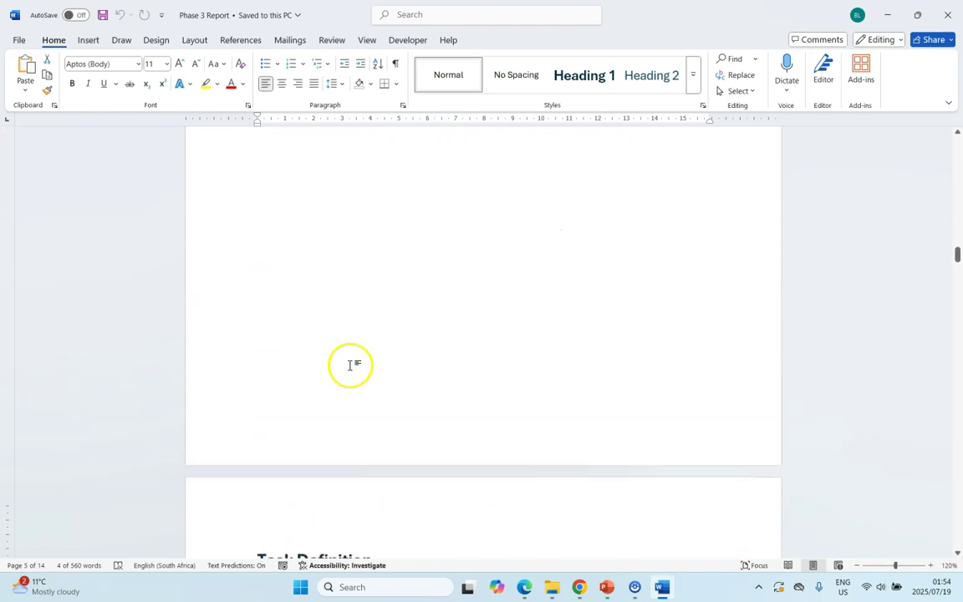
Paste current situation, focus and purpose, and Focus Question placeholder lines under the Introduction heading.
click(267, 282)
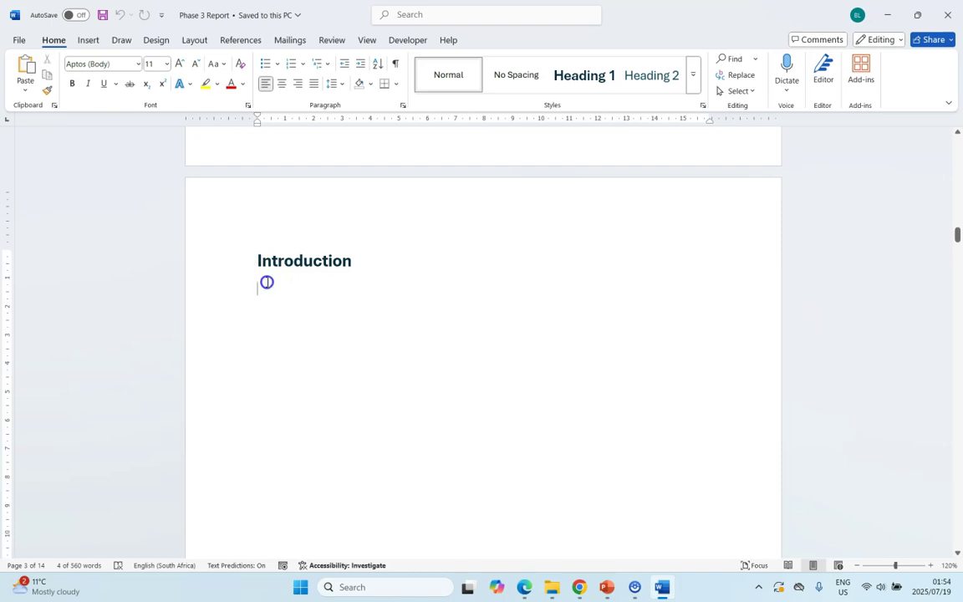
text(Paragraph from Task Definition – current situation Paragraph from Task Definition – focus and purpose Focus Question)
scroll(267, 281, up, 1)
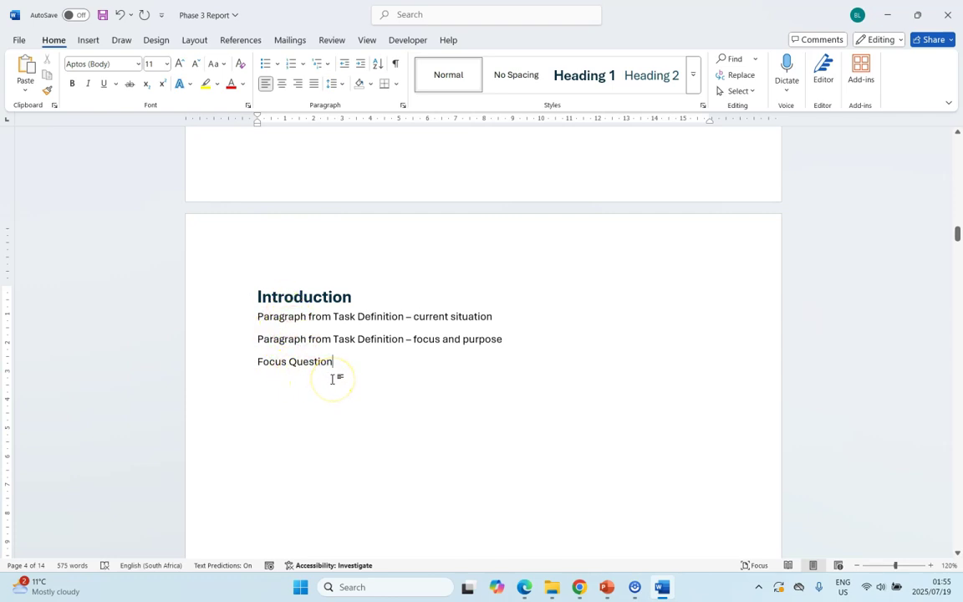
key(alt+Tab)
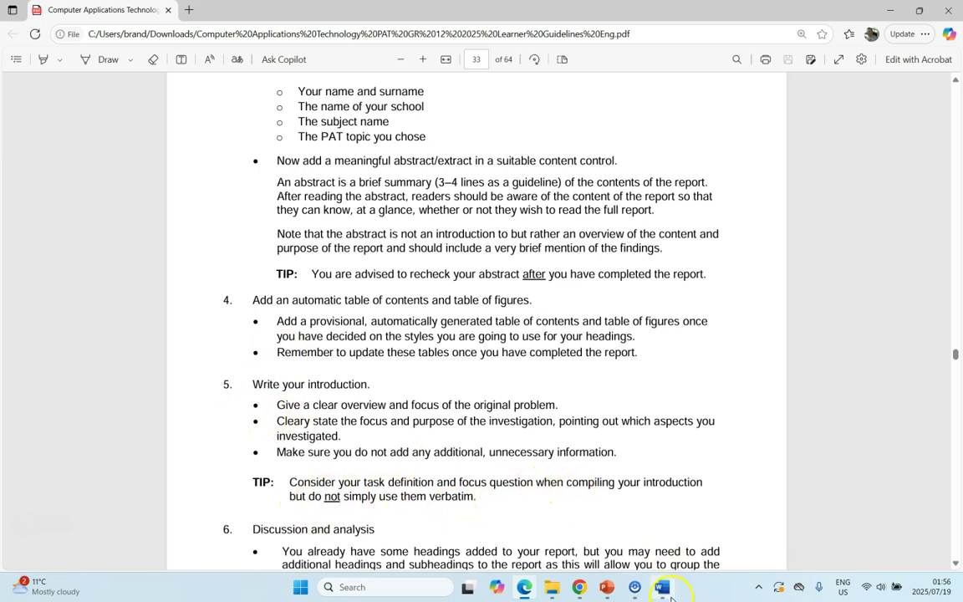
Compare the guidelines' section 5 introduction tips with the report's three Introduction placeholders.
key(alt+Tab)
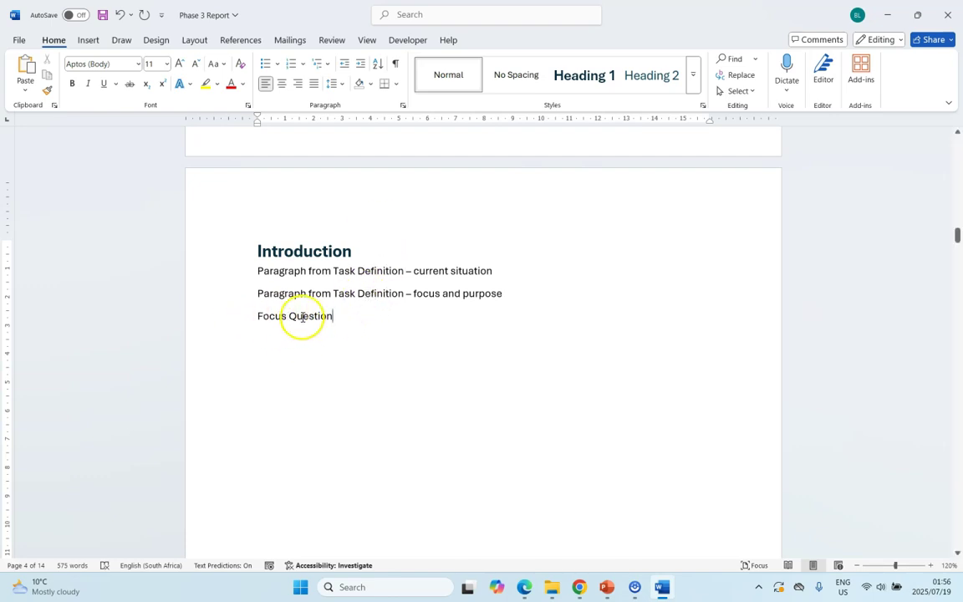
key(alt+Tab)
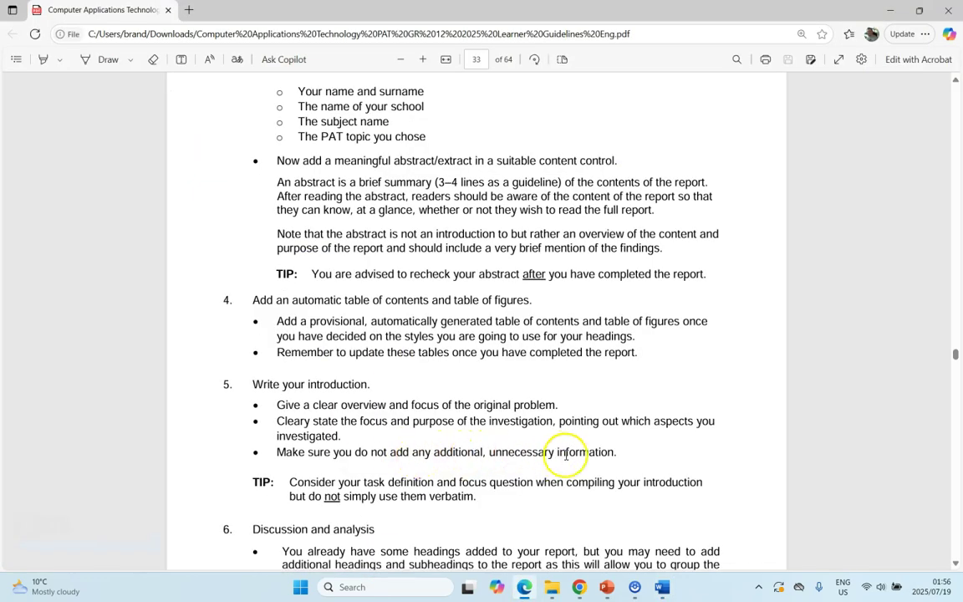
key(alt+Tab)
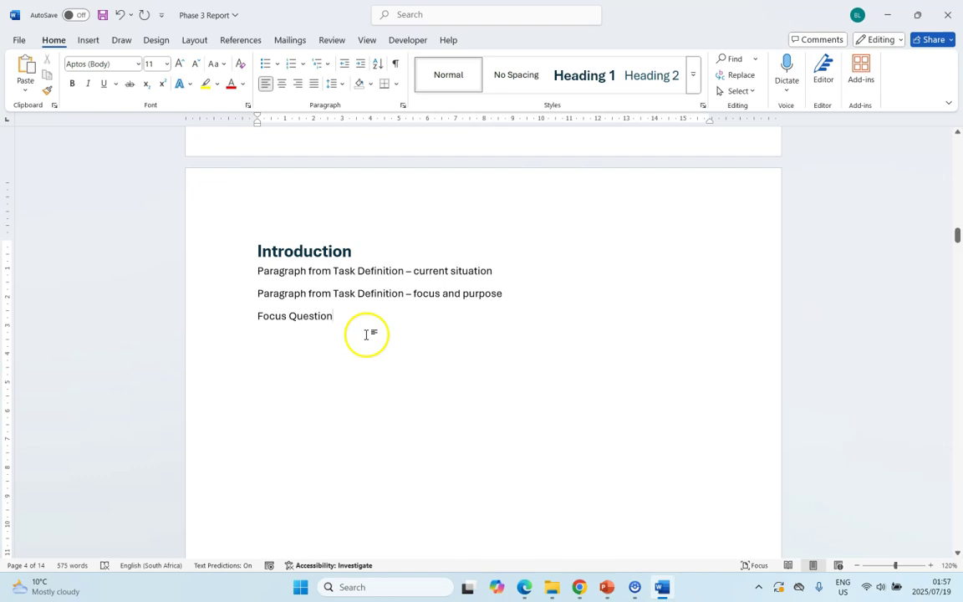
View the 'Report – Introduction' marking rubric on page 52 of the guidelines.
key(alt+Tab)
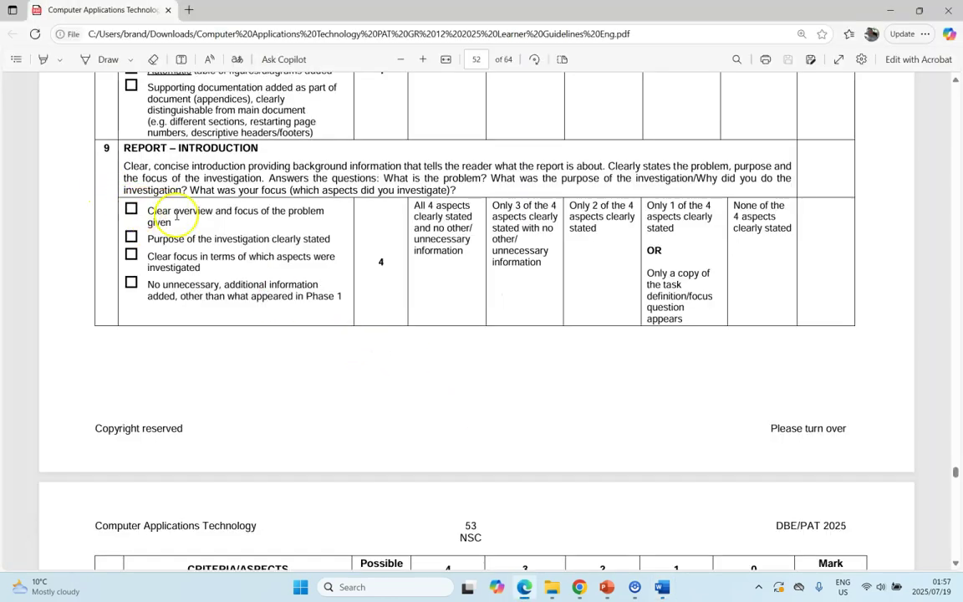